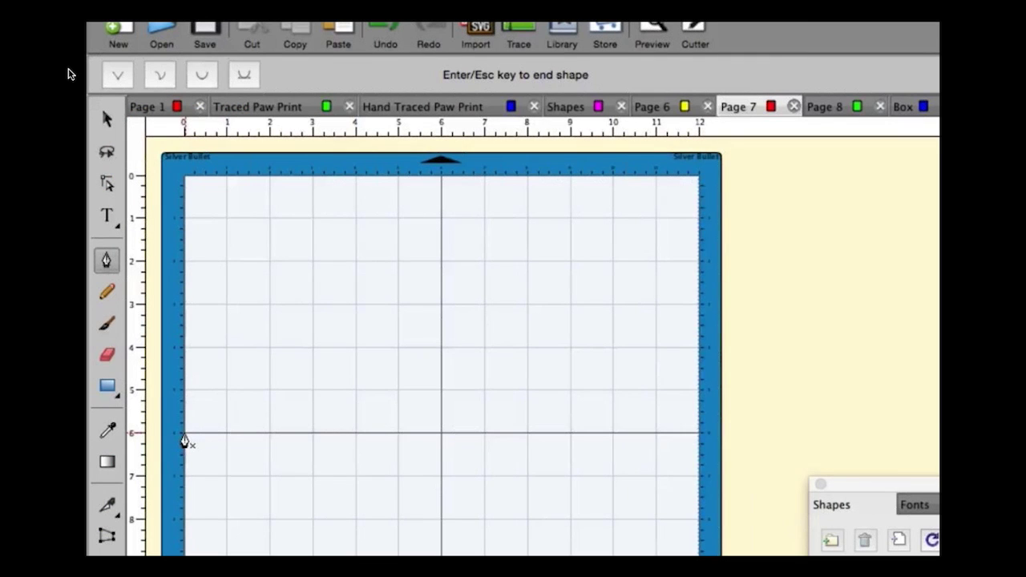
Step: Draw a closed straight-sided shape about 6 in wide with three 1 in peaks and a base along the 7 in line
left_click(184, 433)
left_click(229, 392)
left_click(271, 434)
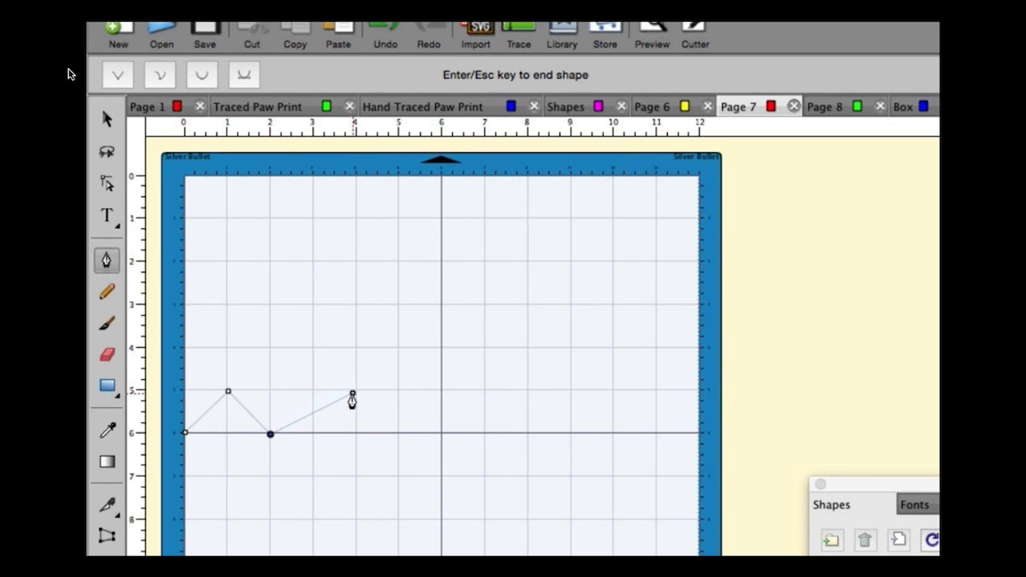
left_click(314, 392)
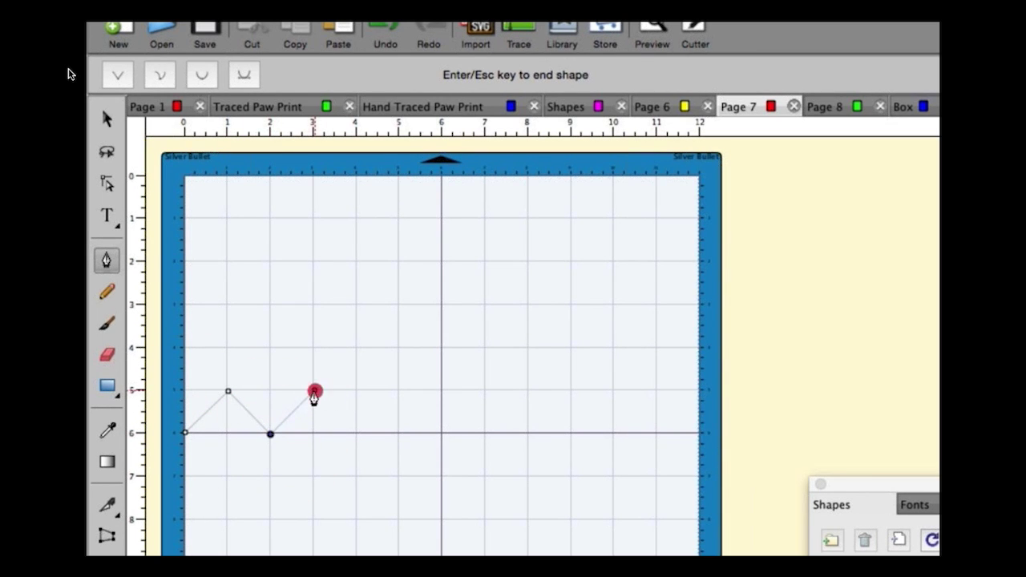
left_click(354, 433)
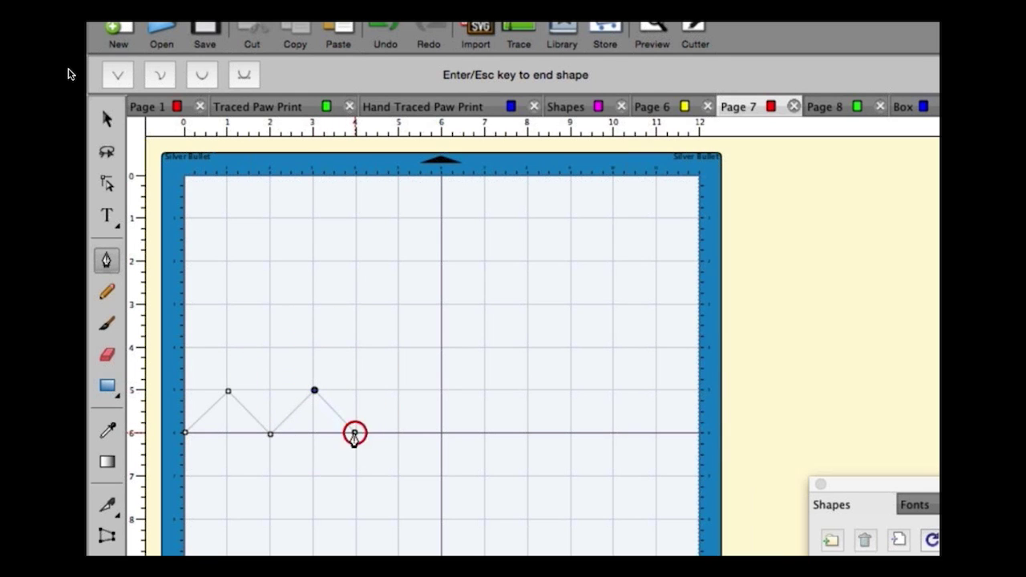
left_click(398, 392)
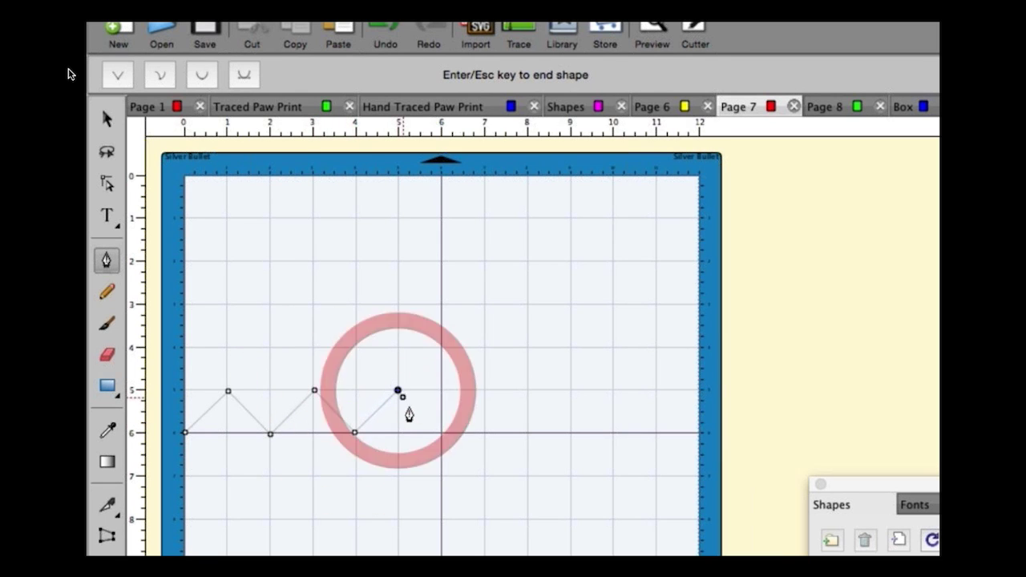
left_click(438, 434)
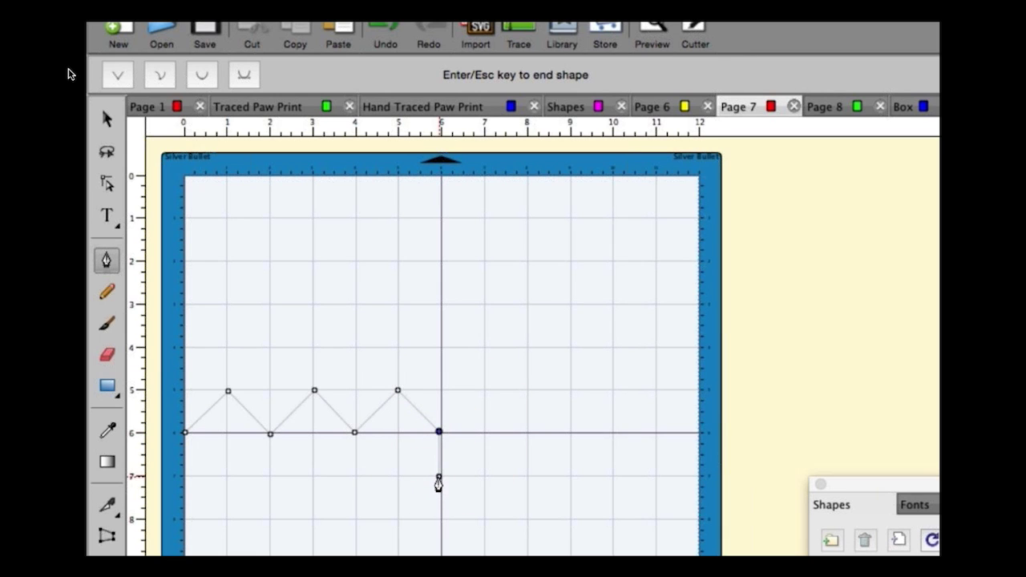
left_click(439, 477)
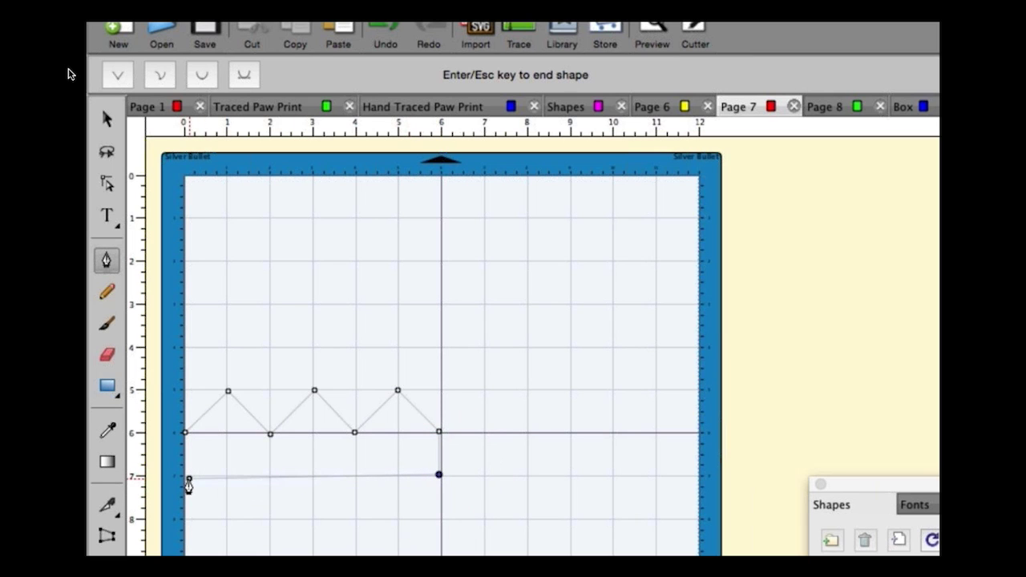
left_click(186, 479)
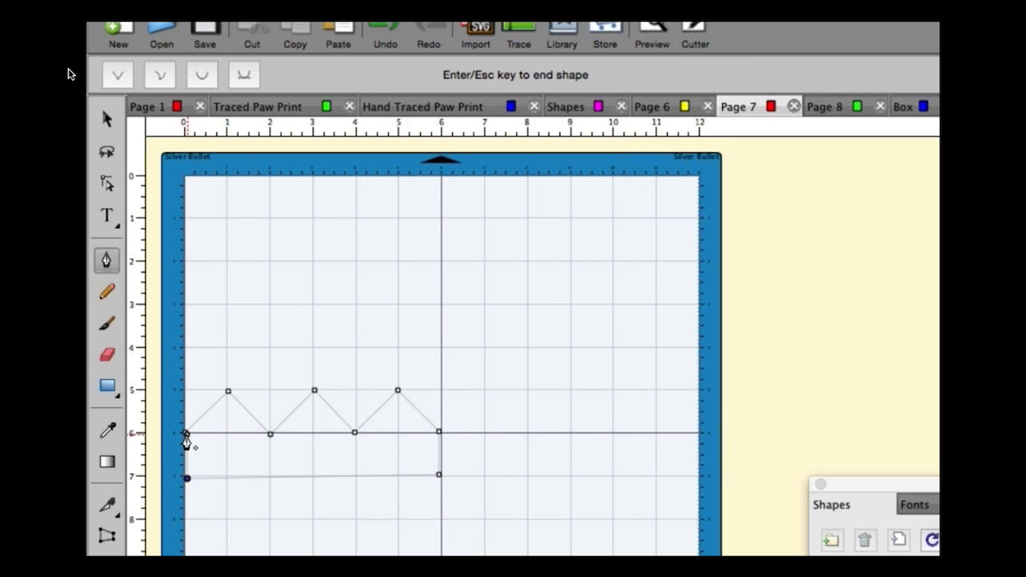
left_click(185, 433)
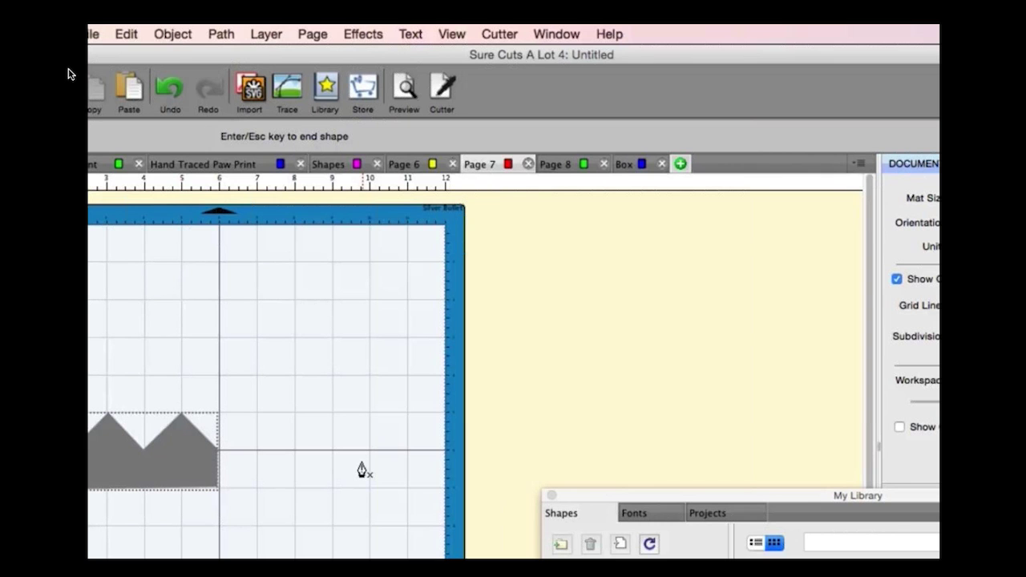
left_click(259, 411)
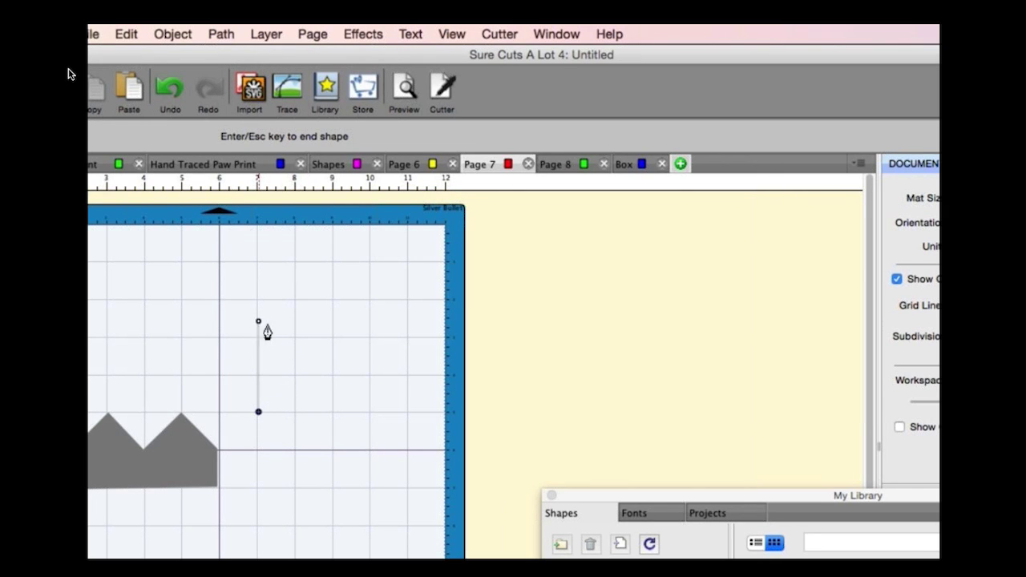
left_click(351, 412)
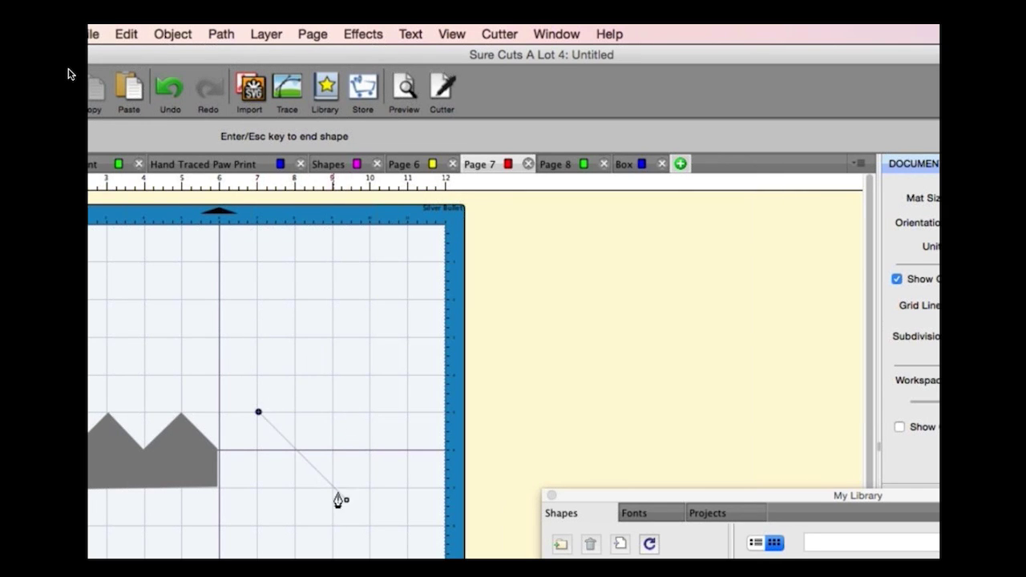
left_click(258, 342)
key("Escape")
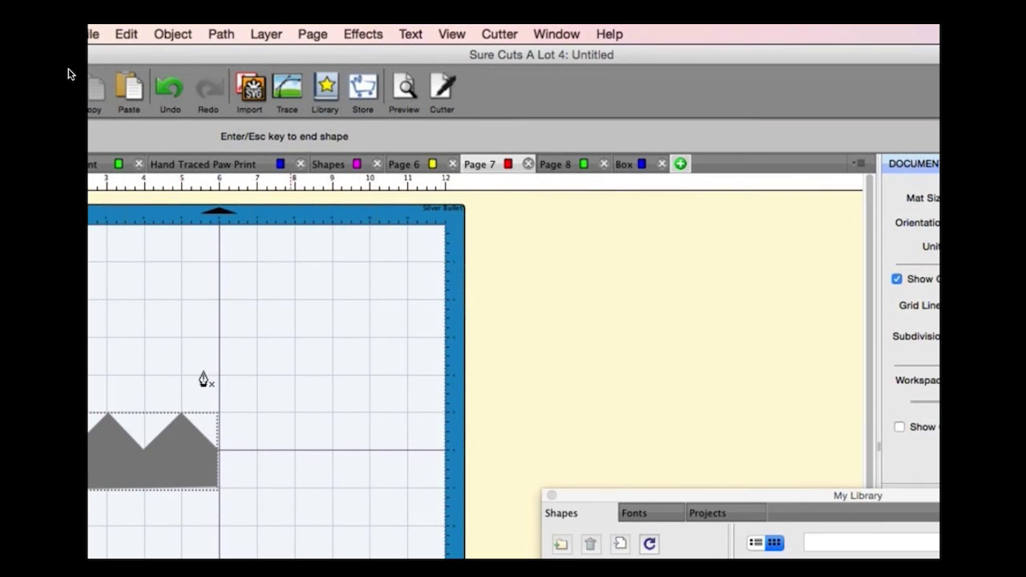
left_click(259, 413)
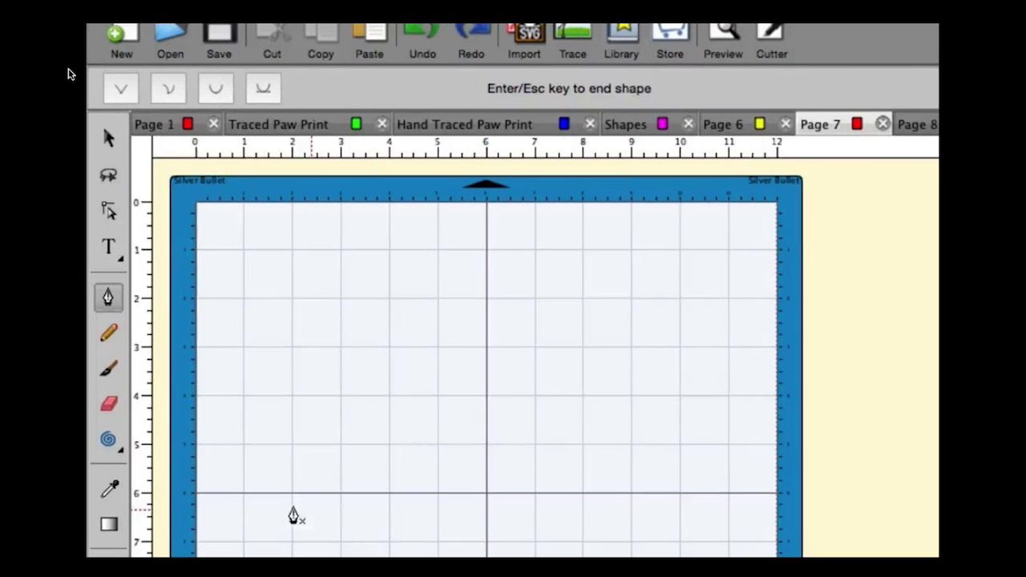
Step: Draw a closed arch about 2 in wide and 2 in high with a smooth curved top and a straight base along the 6 in line
left_click(246, 491)
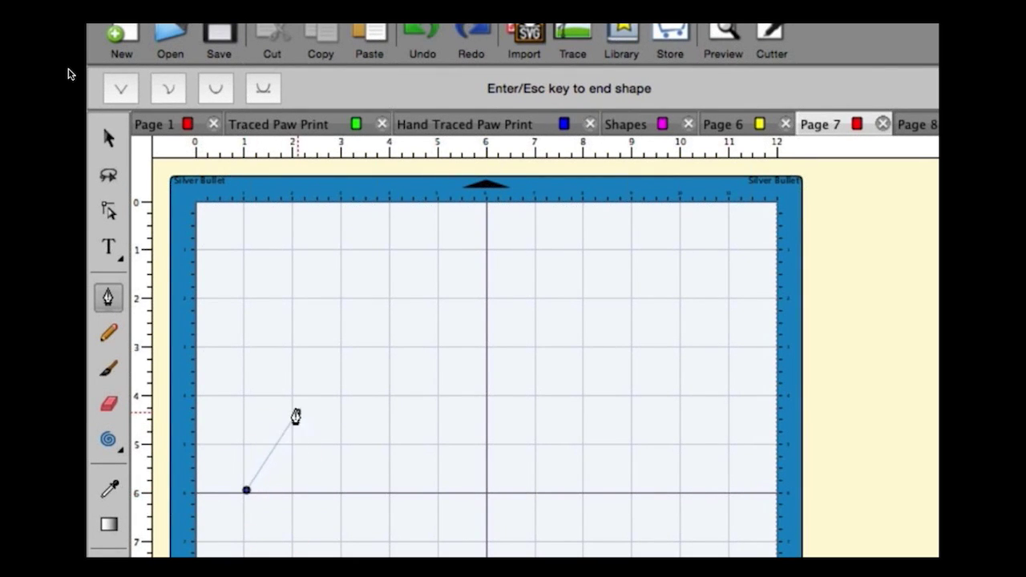
left_click_drag(292, 397, 343, 395)
left_click(342, 490)
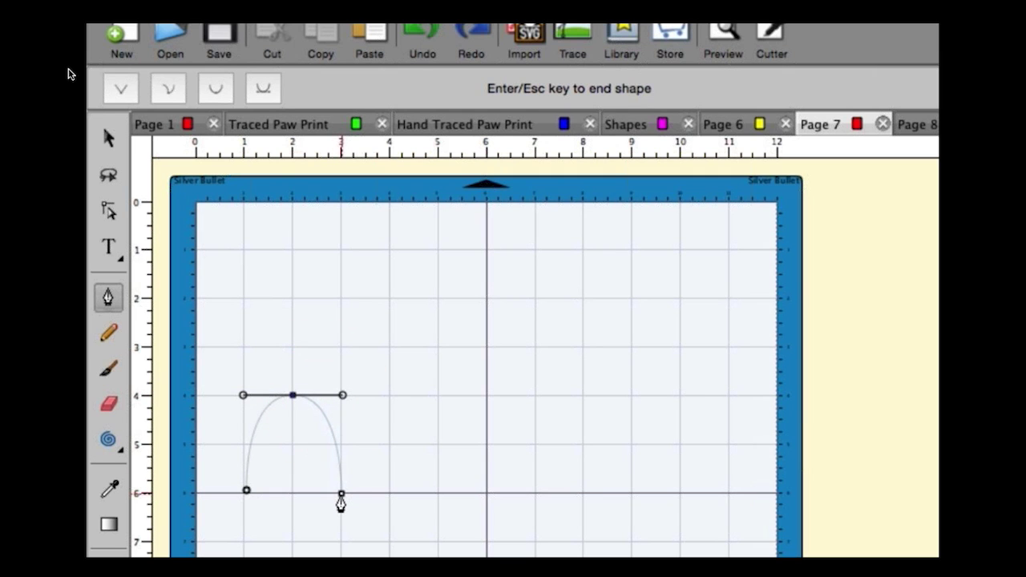
left_click_drag(342, 493, 252, 495)
left_click(246, 491)
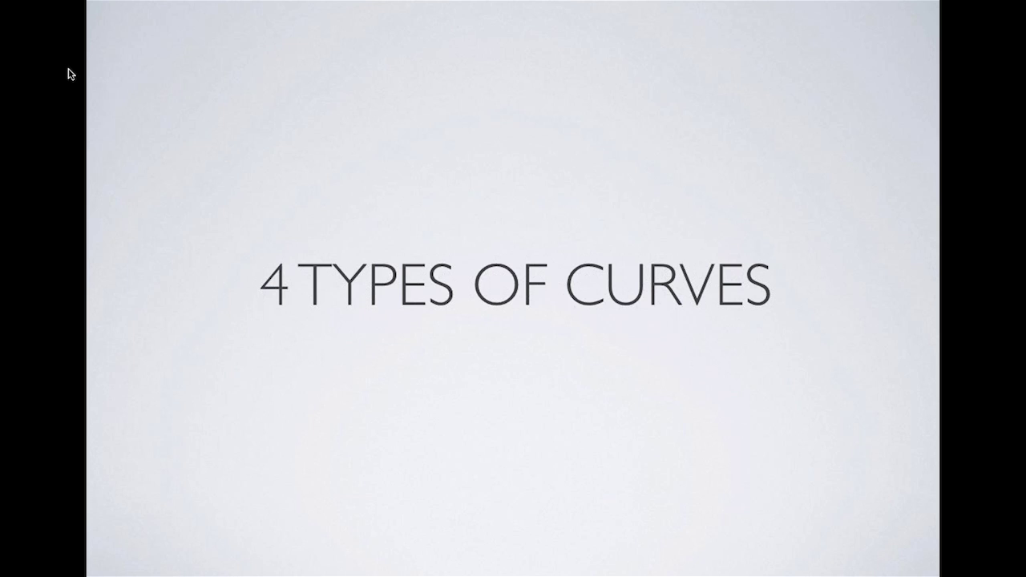
key("Right")
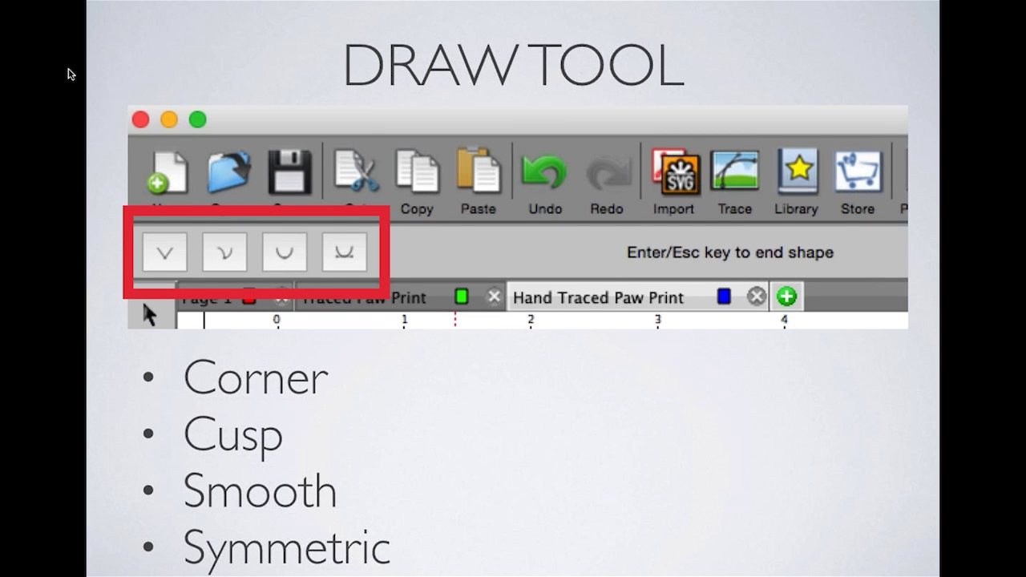
key("Right")
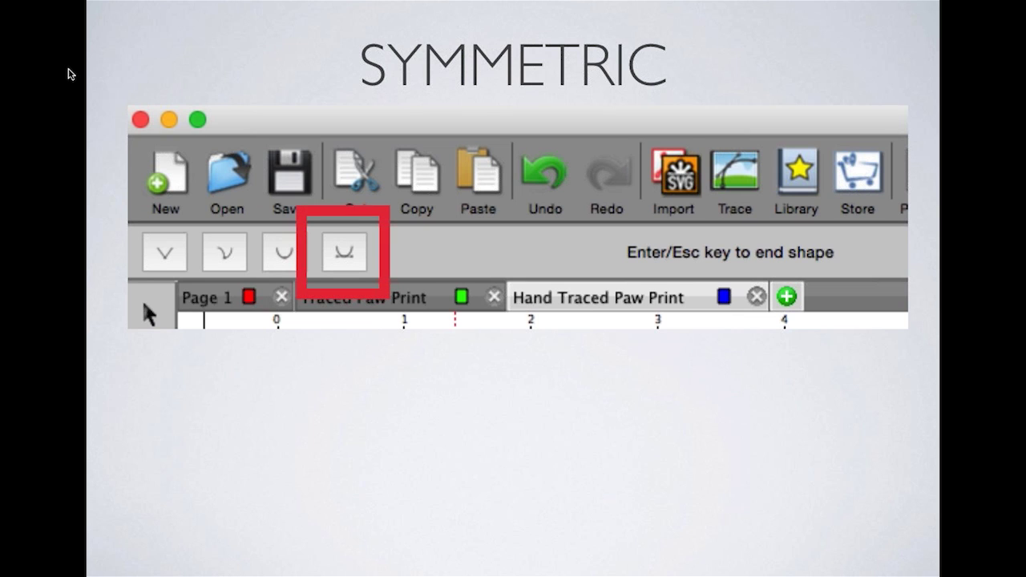
key("Right")
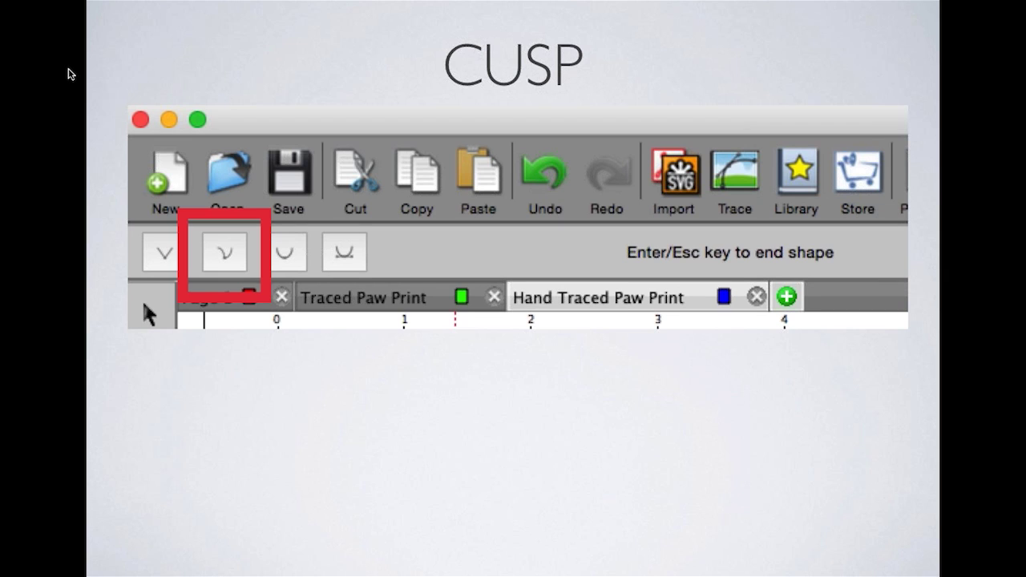
key("Right")
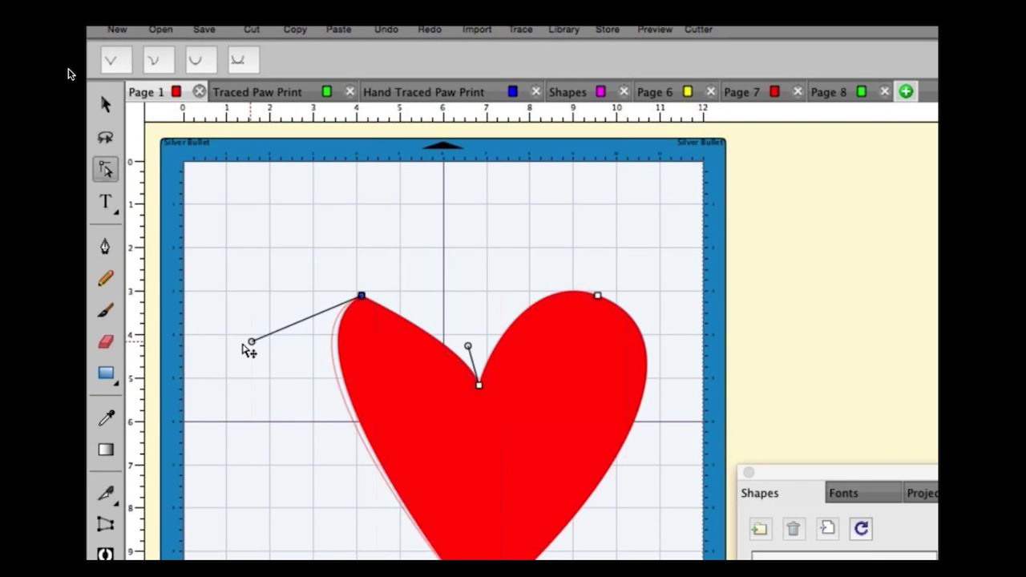
Step: Reshape the heart's left lobe with the outer curve handle of its top node, and set that node to Cusp
left_click_drag(190, 367, 185, 367)
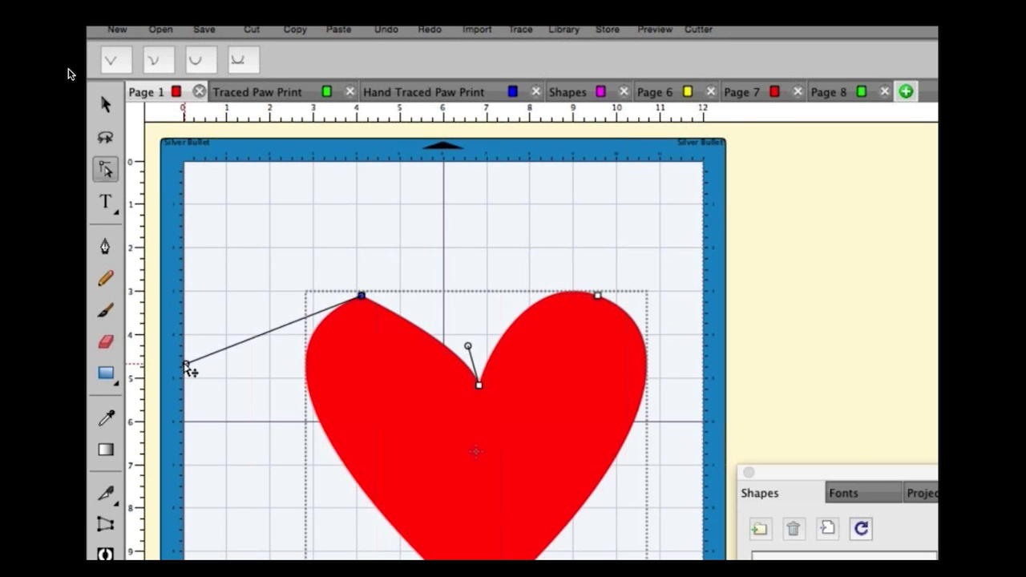
left_click_drag(186, 365, 268, 348)
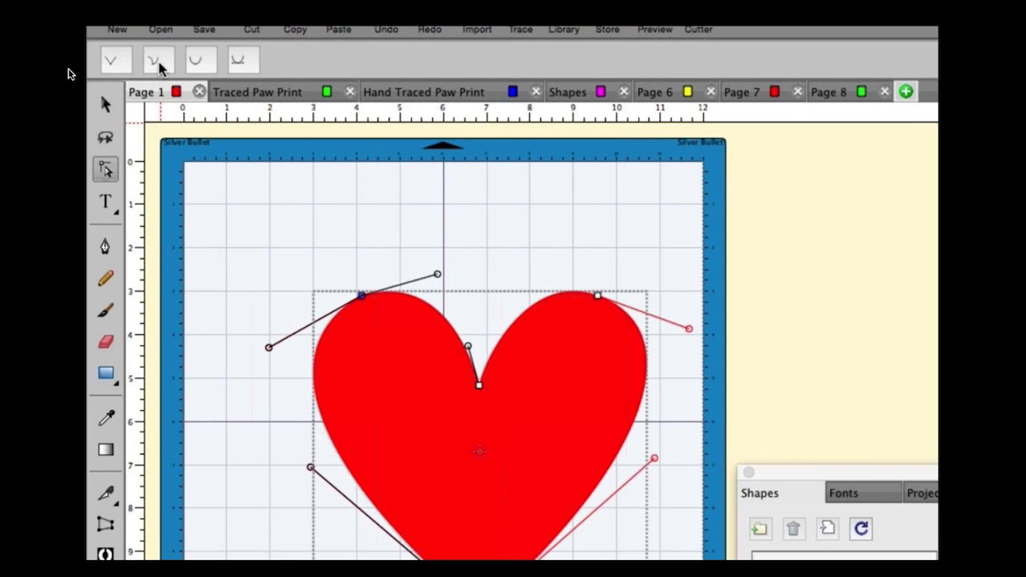
left_click(158, 68)
left_click(365, 324)
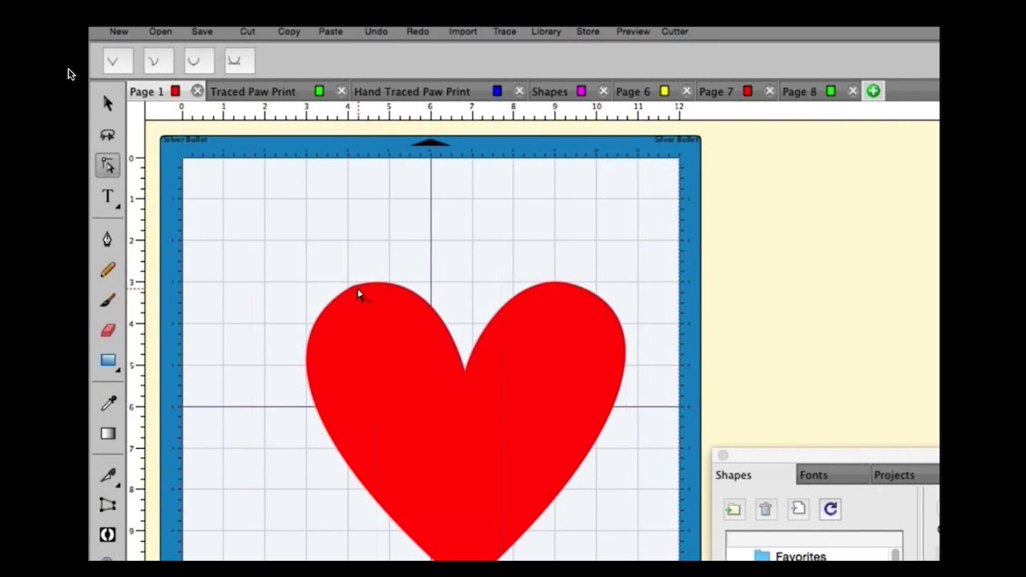
Step: Adjust both curve handles of the heart's top-left node independently to refine the left lobe
left_click(356, 288)
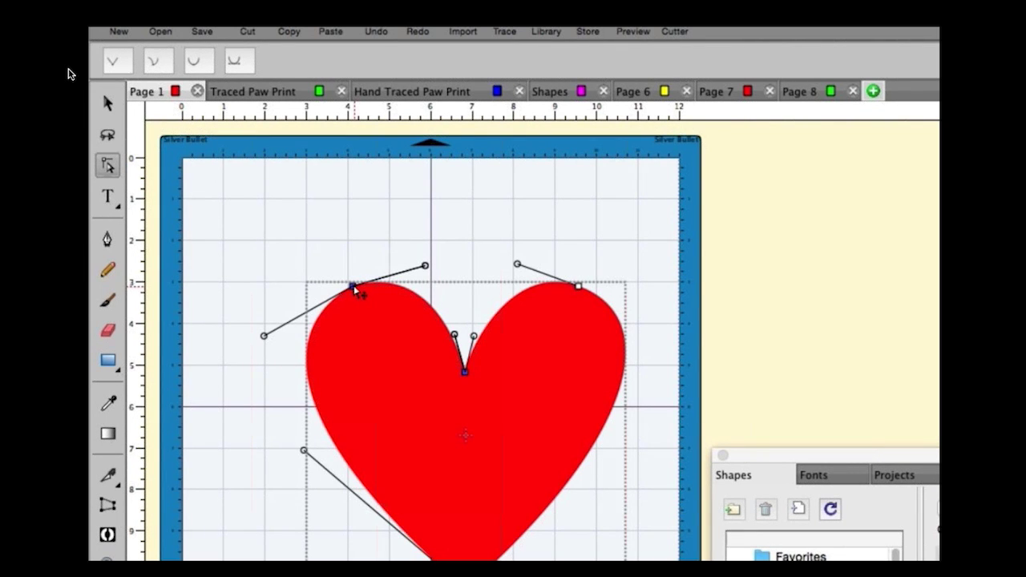
left_click_drag(425, 267, 447, 254)
mouse_move(257, 320)
left_mouse_down()
mouse_move(239, 327)
mouse_move(310, 303)
mouse_move(256, 340)
mouse_move(315, 305)
mouse_move(266, 337)
left_mouse_up()
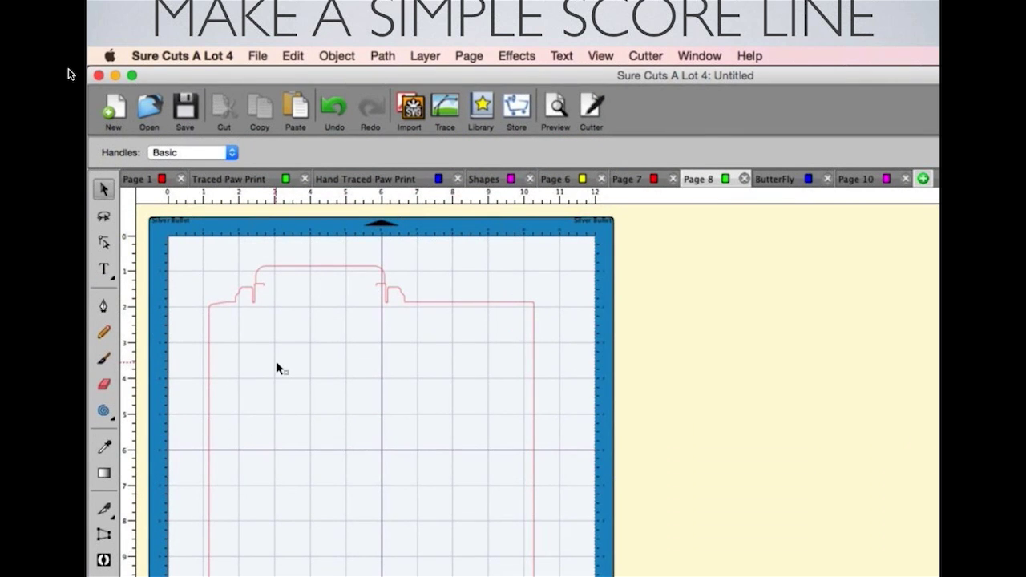
Step: Draw a vertical score line about 8.4 in long across the box template at the fold beside its left flap
left_click(103, 306)
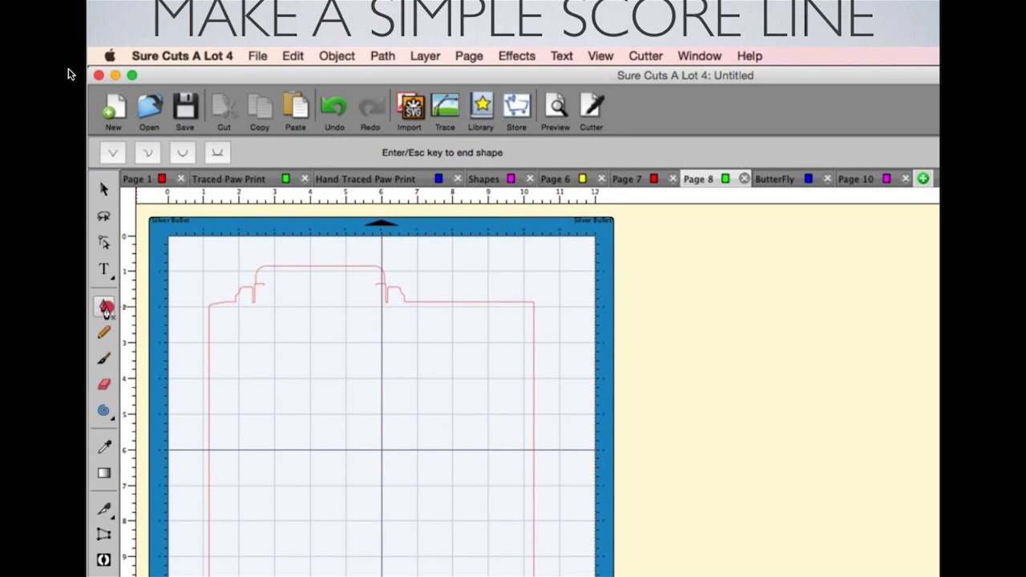
left_click(235, 302)
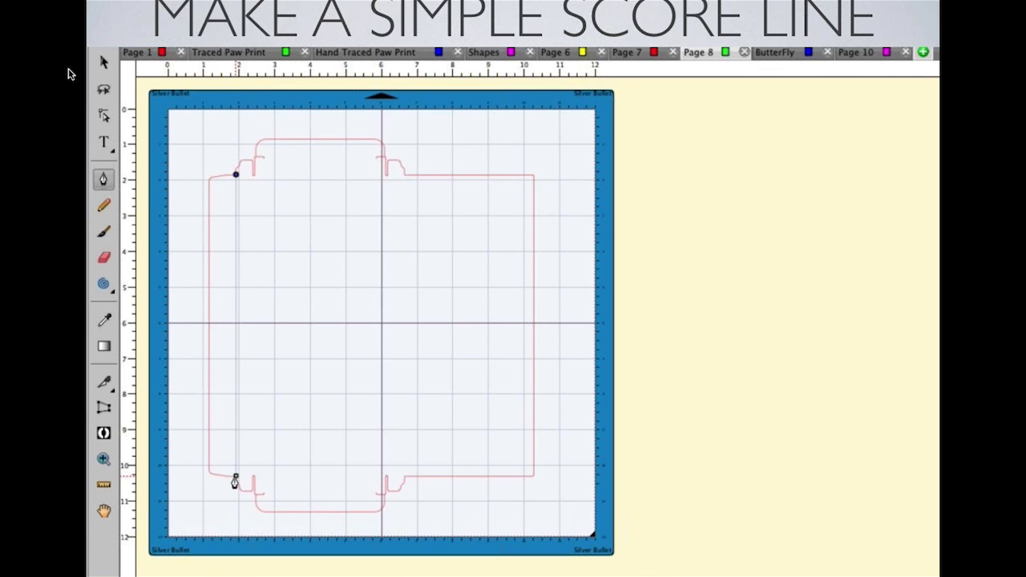
left_click(235, 478)
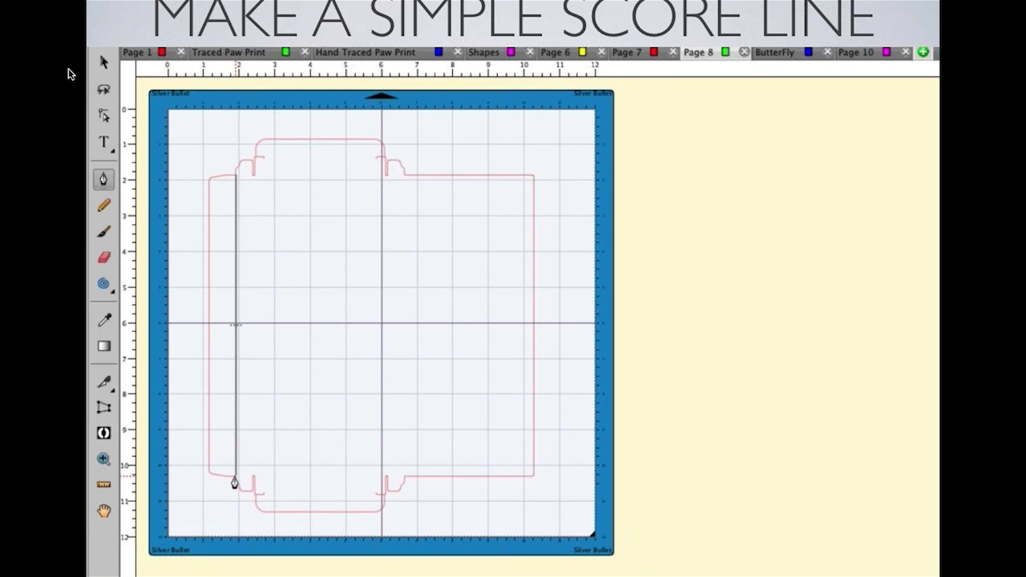
Step: Change the vertical score line's line style from solid to the second dashed pattern
left_click(104, 458)
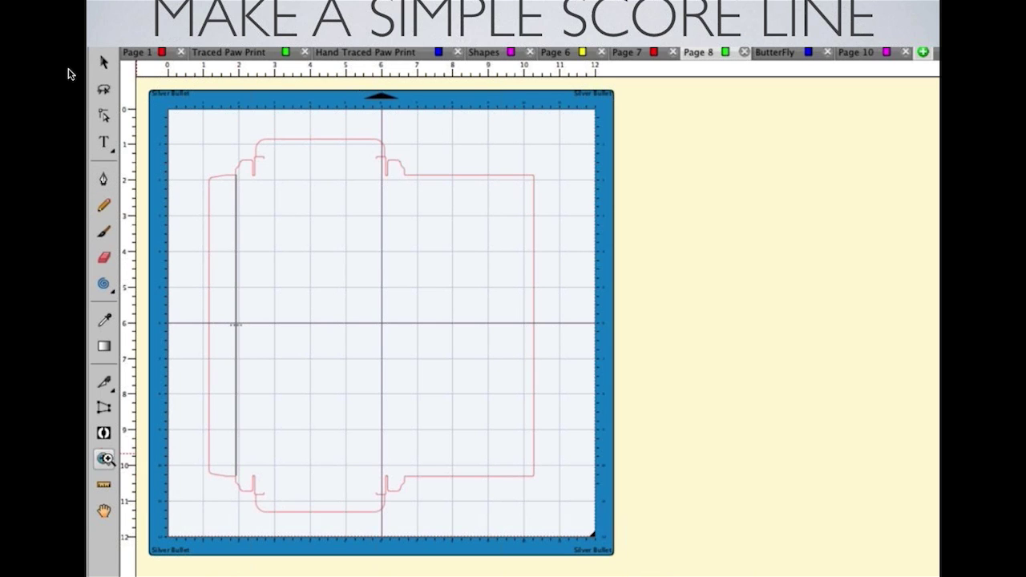
left_click_drag(178, 408, 285, 475)
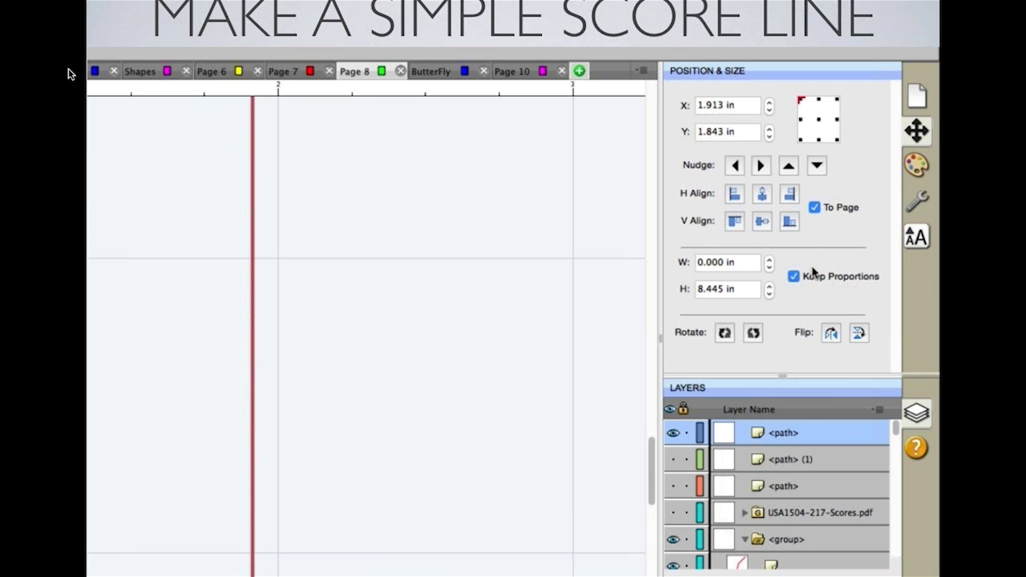
left_click(921, 171)
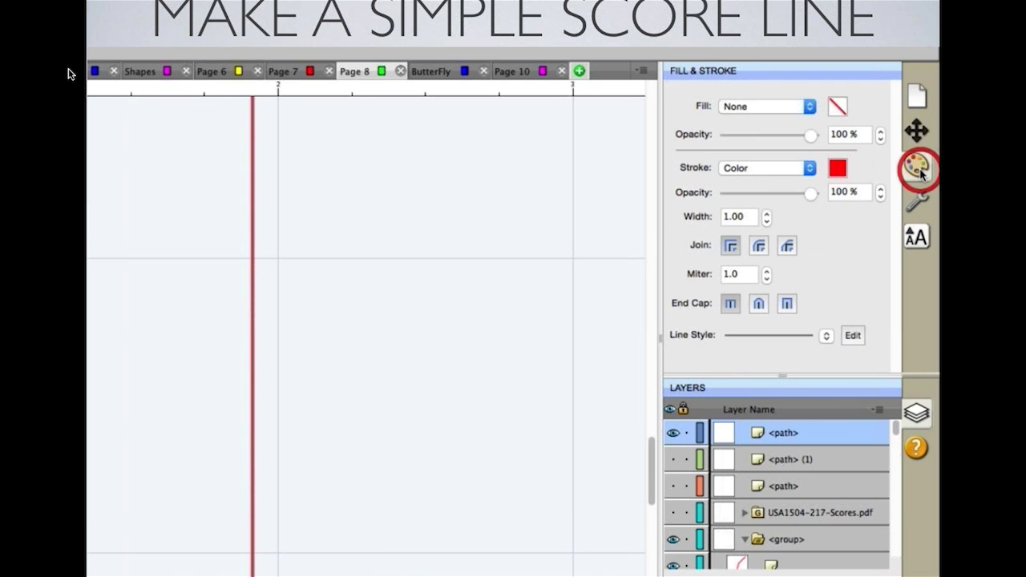
left_click(834, 336)
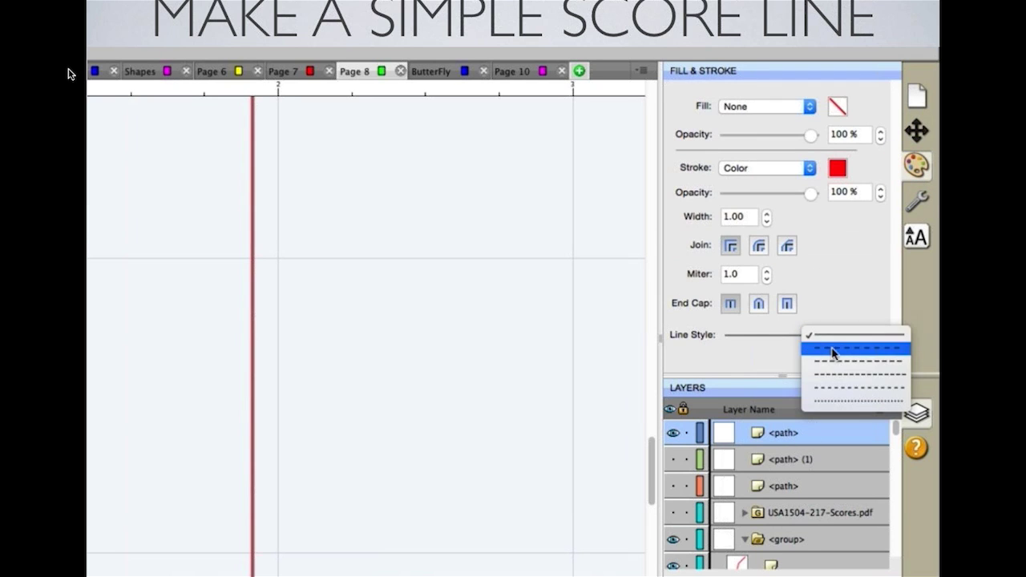
left_click(834, 362)
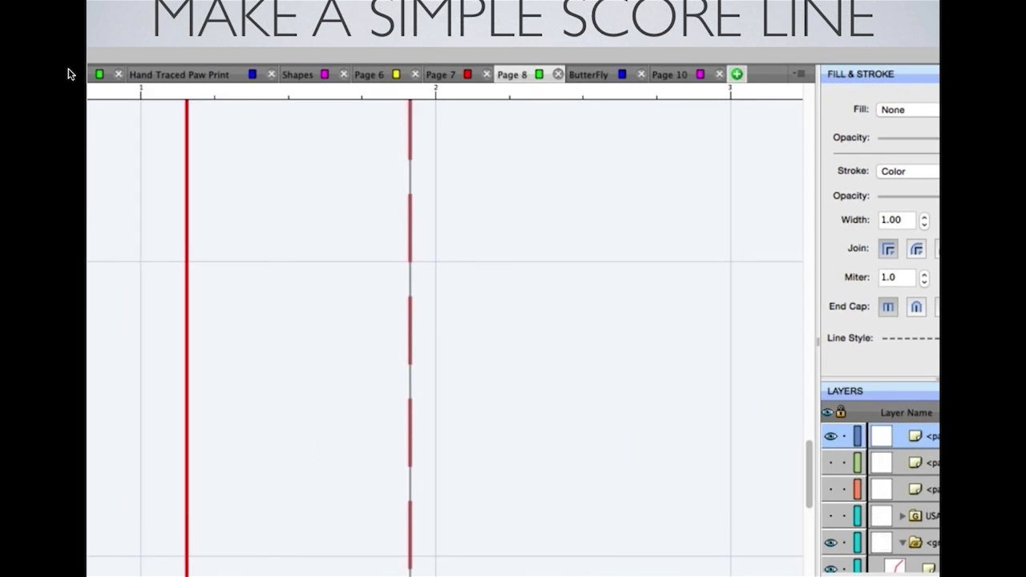
scroll(700, 453, "up", 10)
scroll(700, 453, "left", 2)
scroll(701, 453, "up", 14)
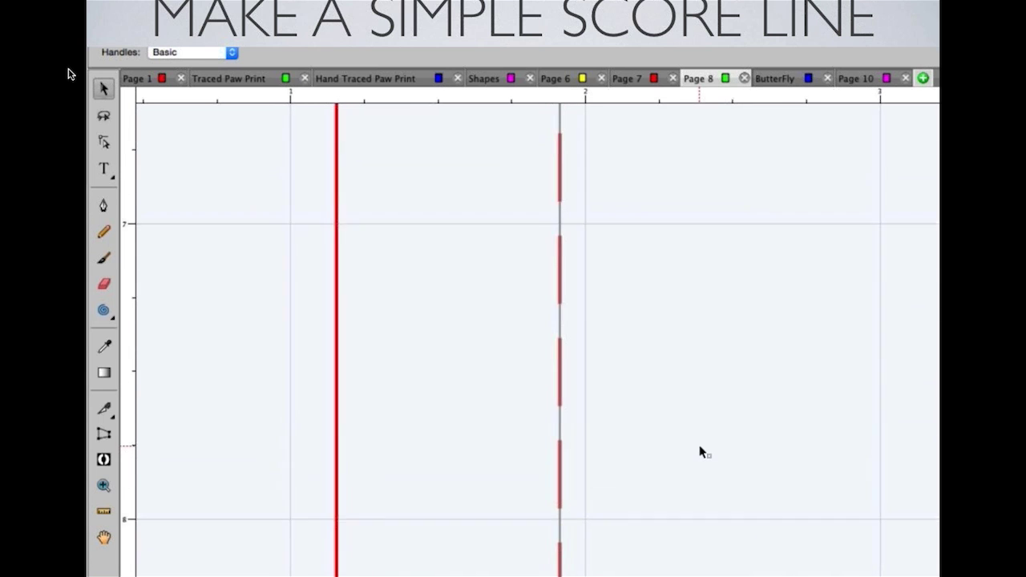
scroll(700, 453, "up", 3)
left_click(104, 485)
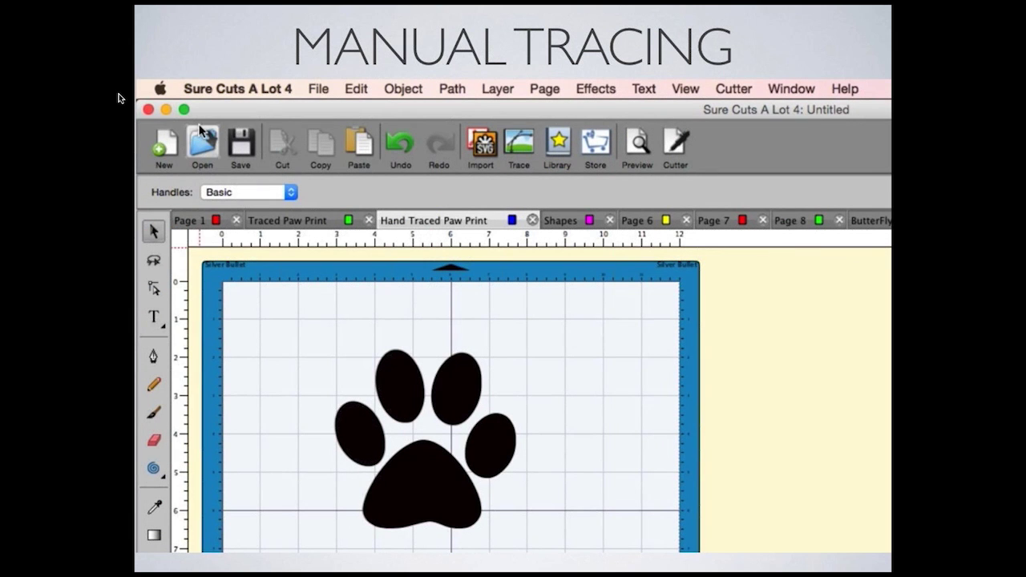
left_click(317, 88)
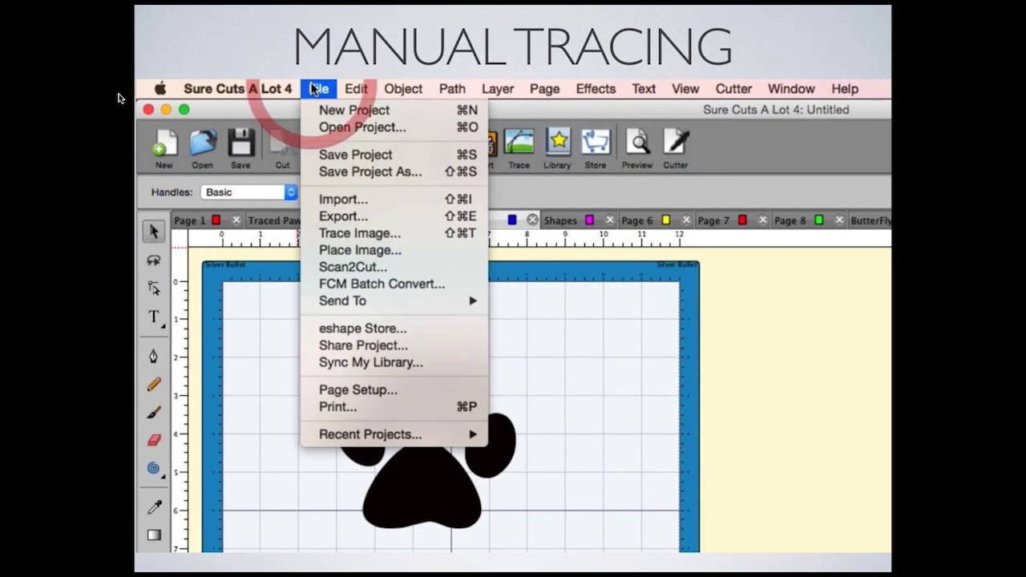
left_click(375, 254)
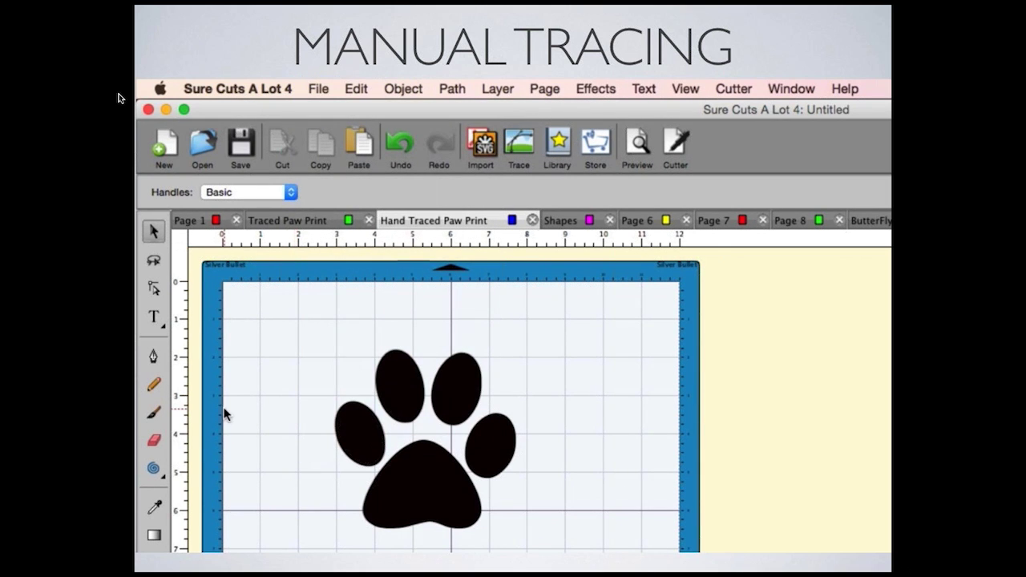
Step: Trace the large paw pad with the Draw tool from its lower left edge over the top and down the right side
key("z")
left_click_drag(296, 405, 530, 559)
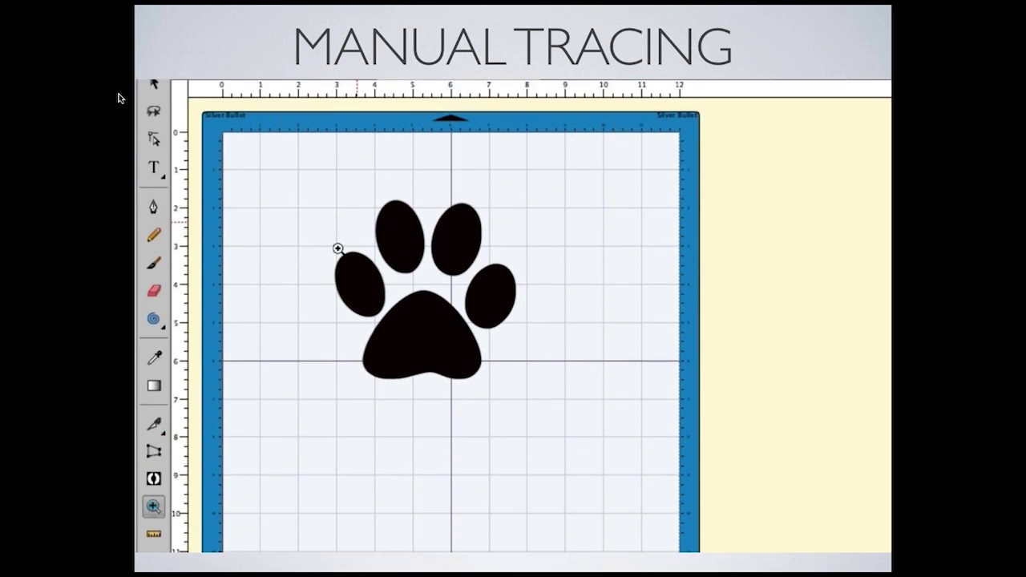
left_click_drag(527, 408, 534, 416)
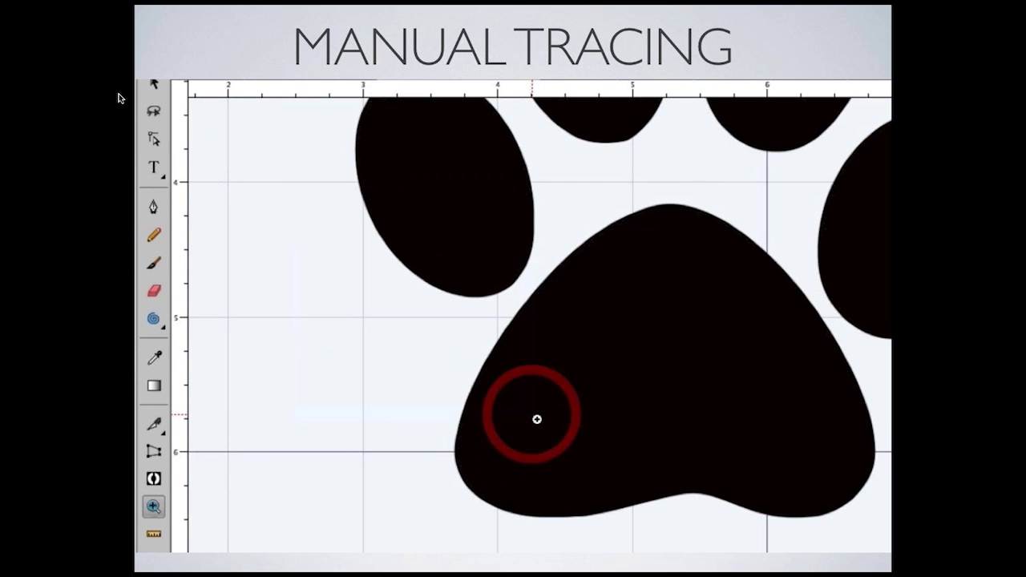
left_click(154, 207)
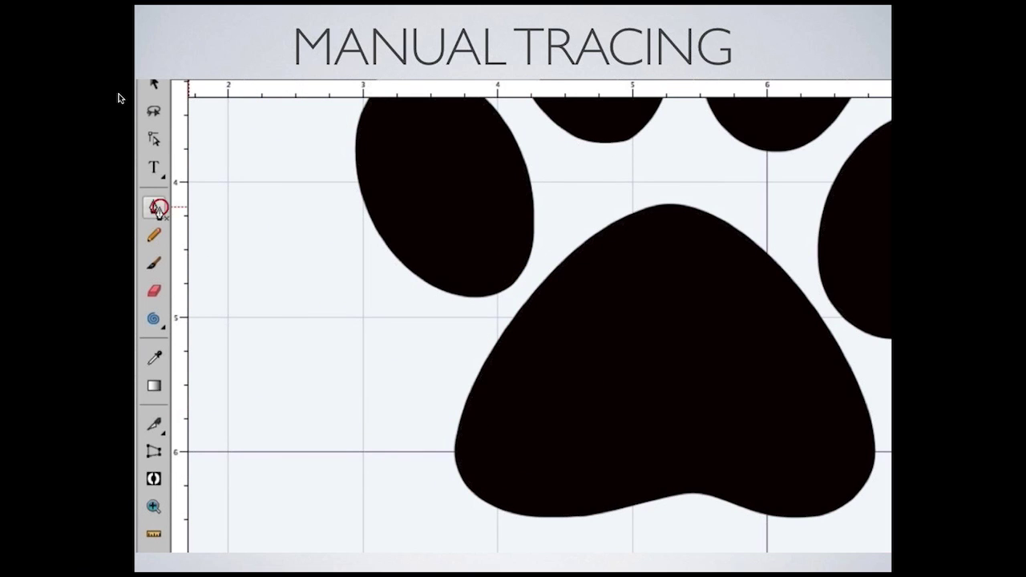
left_click(463, 409)
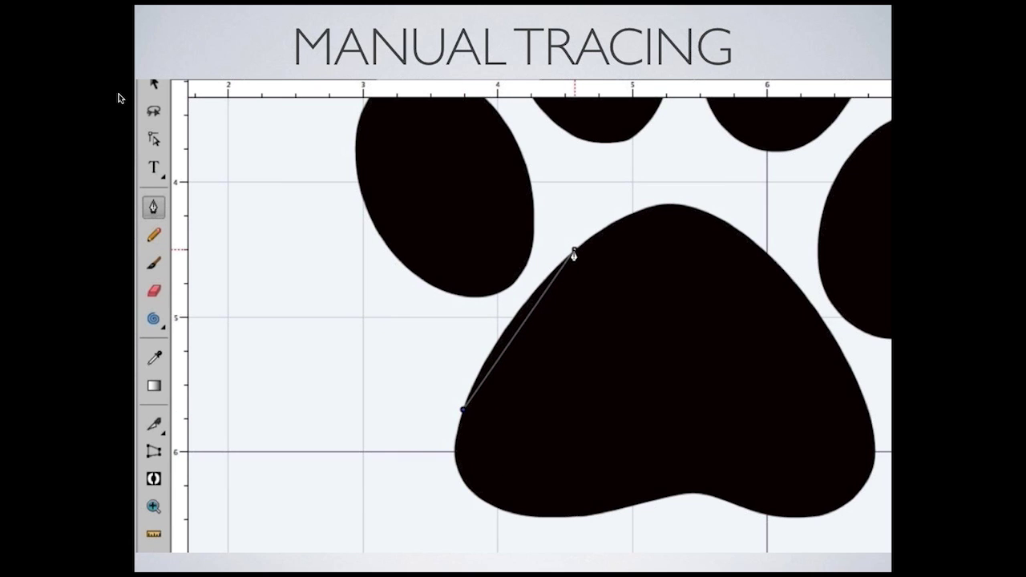
left_click_drag(574, 253, 612, 223)
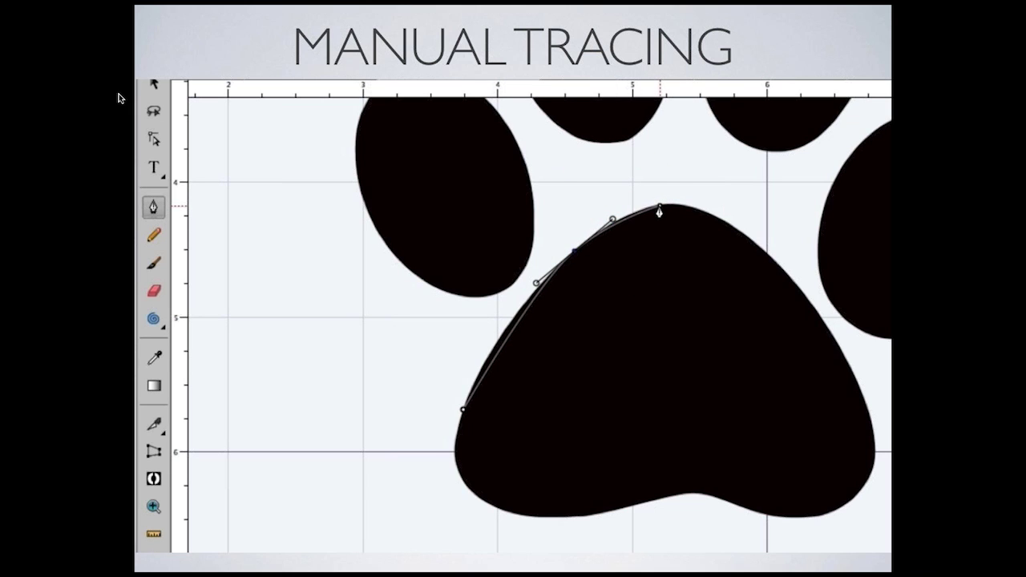
left_click_drag(659, 207, 683, 207)
left_click_drag(777, 265, 821, 313)
left_click_drag(876, 443, 876, 487)
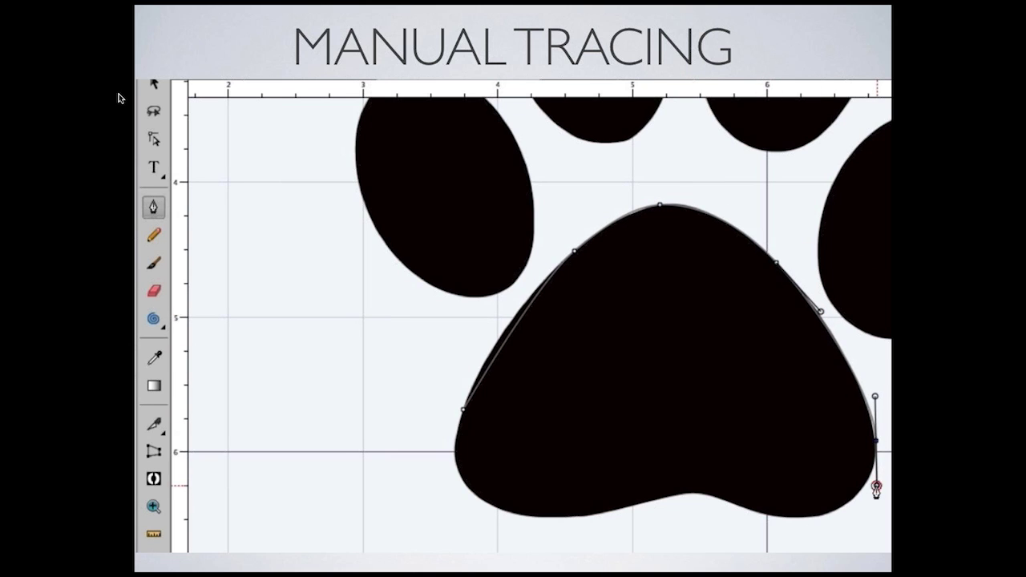
Step: Trace the pad's bottom edge, including its central notch and lower left curve, and close the outline at its starting point
left_click_drag(799, 519, 756, 520)
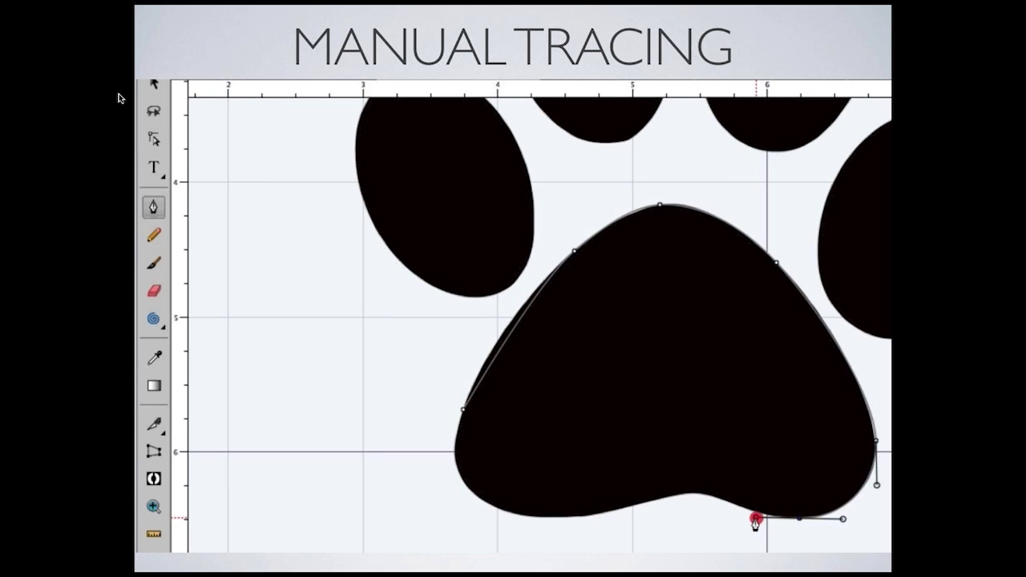
mouse_move(699, 490)
left_mouse_down()
mouse_move(678, 488)
mouse_move(610, 525)
mouse_move(562, 526)
left_mouse_up()
left_click_drag(463, 484, 443, 453)
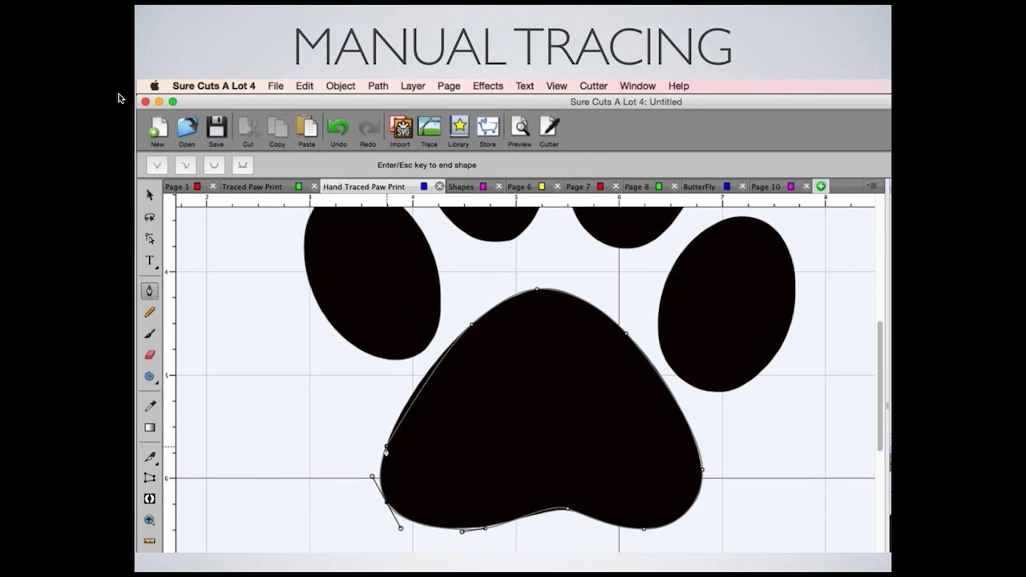
left_click_drag(390, 435, 391, 435)
left_click(389, 432)
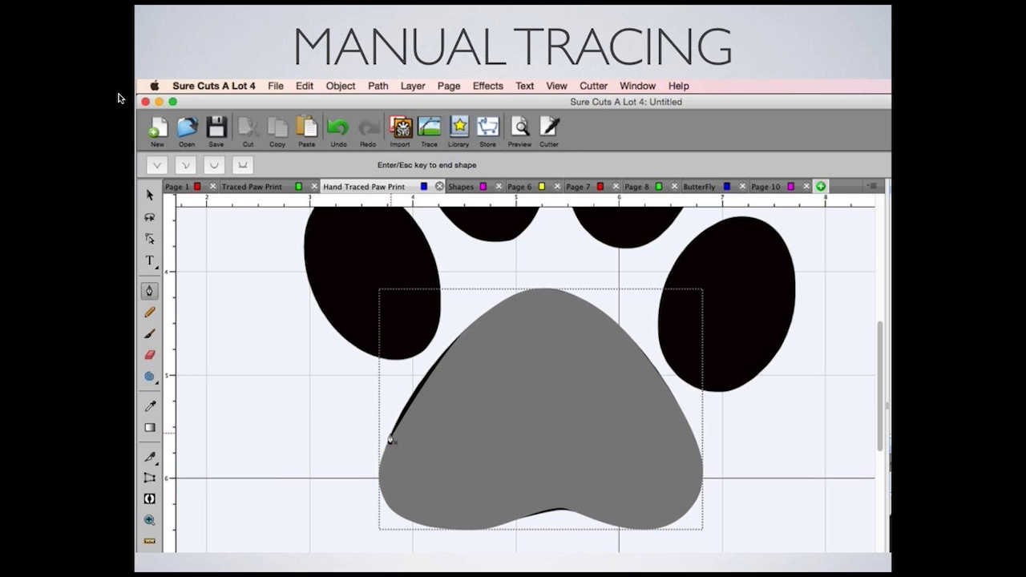
Step: Bend the traced outline's upper left segment outward to match the pad's edge
left_click(149, 239)
left_click(417, 397)
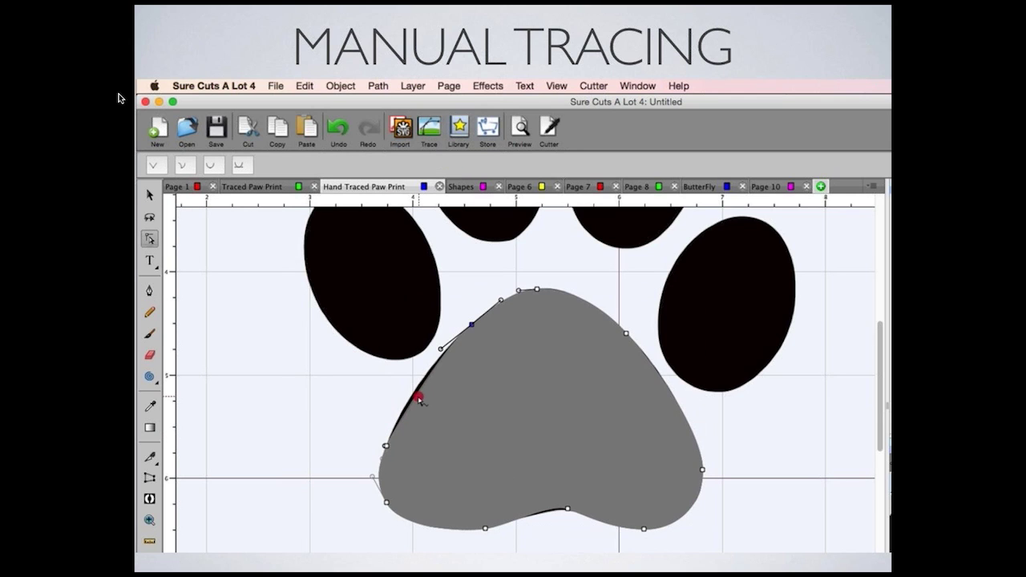
left_click(416, 393)
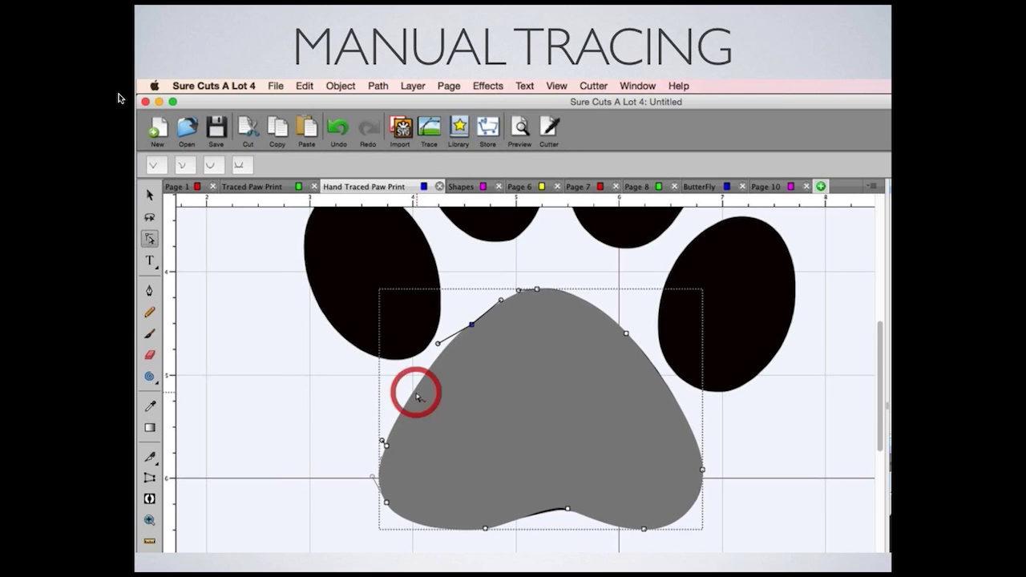
Step: Set the bottom notch node to Cusp, adjust its handle to fit the pad's lower edge, and refine the right edge segment
left_click(568, 510)
left_click(186, 166)
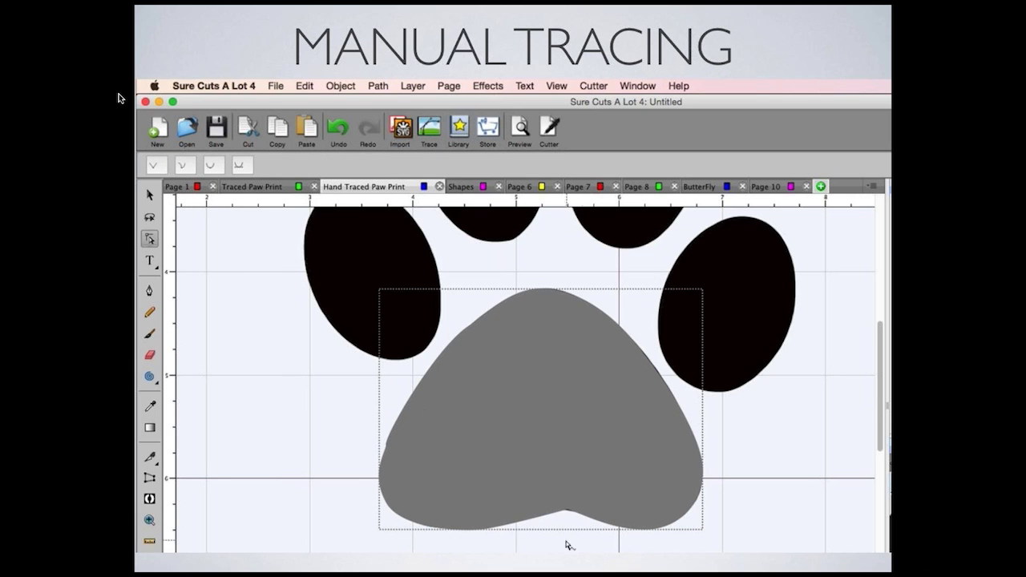
left_click(566, 510)
left_click_drag(551, 520, 539, 523)
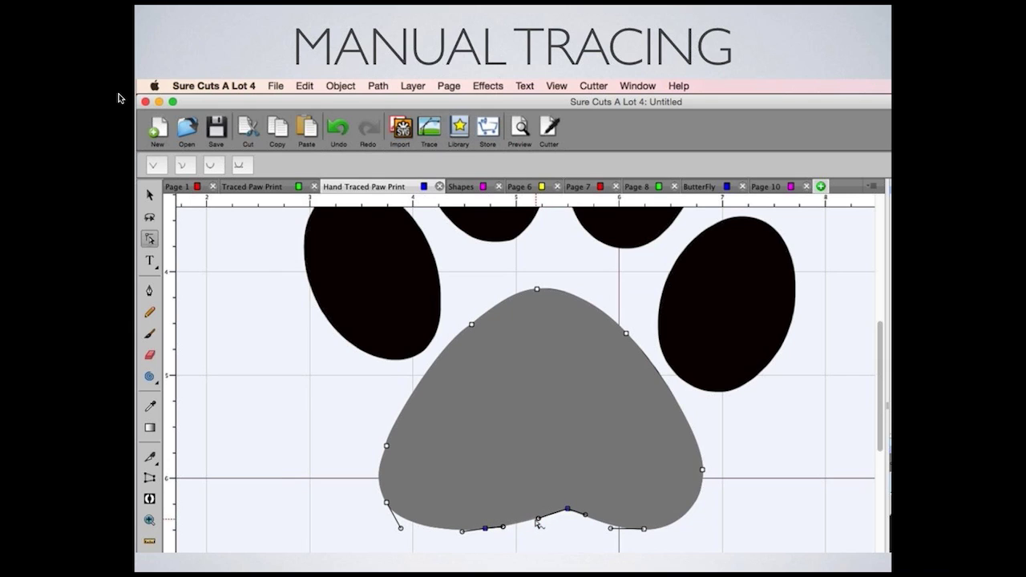
left_click(658, 373)
key("Right")
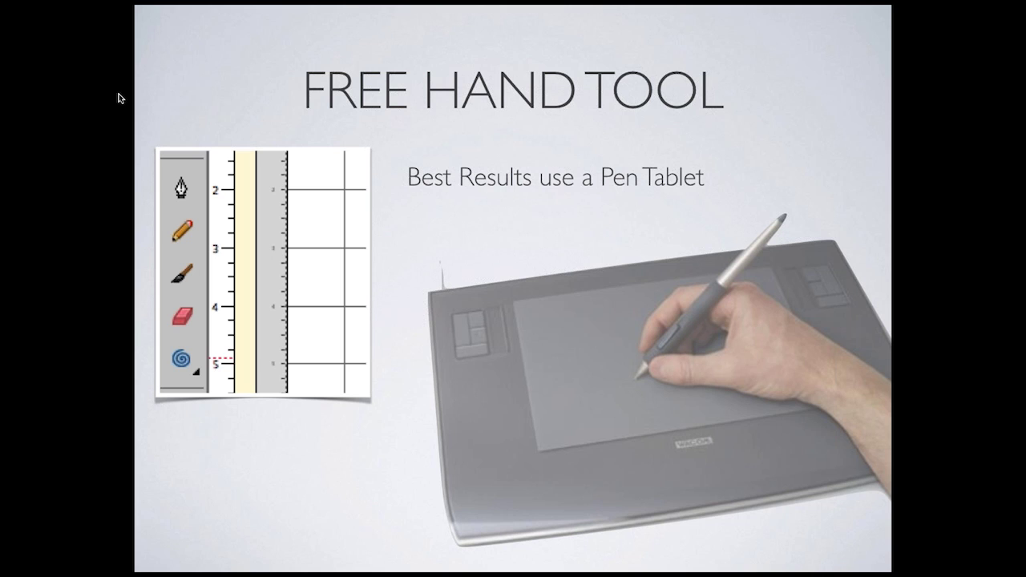
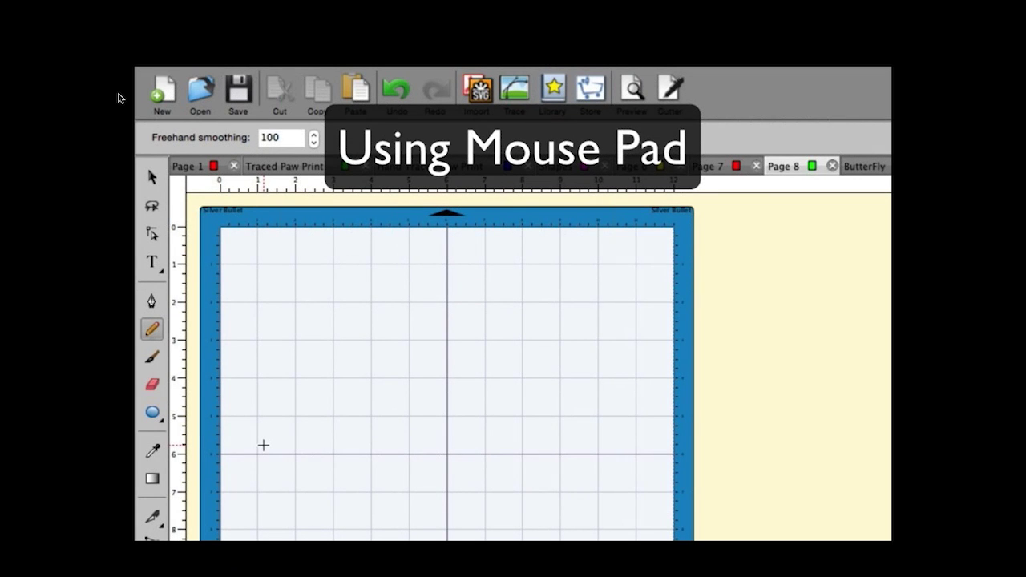
Step: Handwrite a short name about 4 in wide in one continuous freehand stroke, and undo it
mouse_move(263, 445)
left_mouse_down()
mouse_move(270, 371)
mouse_move(299, 337)
mouse_move(304, 372)
mouse_move(264, 395)
mouse_move(288, 411)
mouse_move(298, 443)
mouse_move(314, 412)
mouse_move(338, 429)
mouse_move(313, 438)
mouse_move(311, 411)
mouse_move(343, 415)
mouse_move(390, 363)
mouse_move(377, 352)
mouse_move(361, 412)
mouse_move(395, 437)
mouse_move(403, 430)
mouse_move(385, 417)
mouse_move(422, 409)
left_mouse_up()
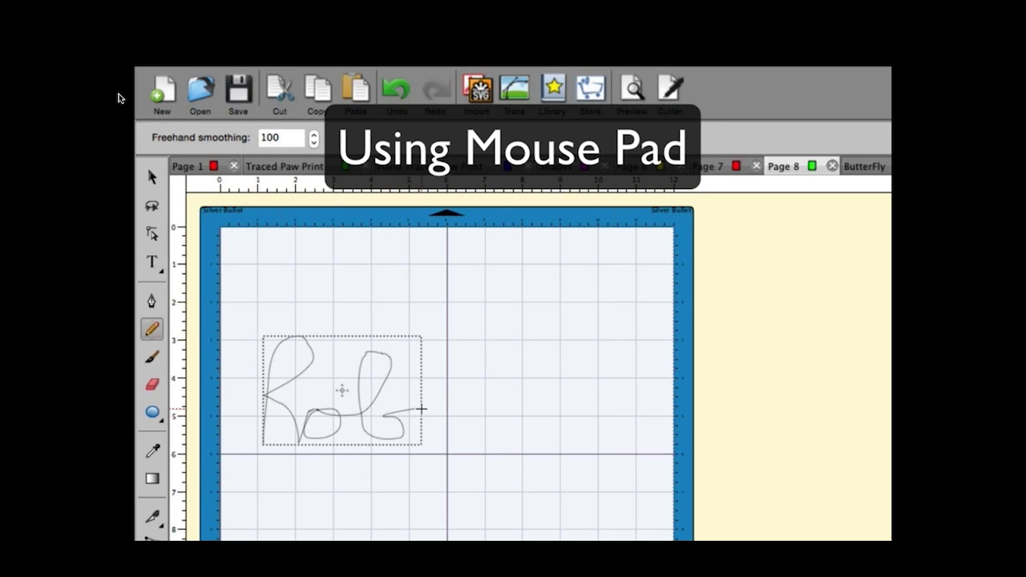
key("super+z")
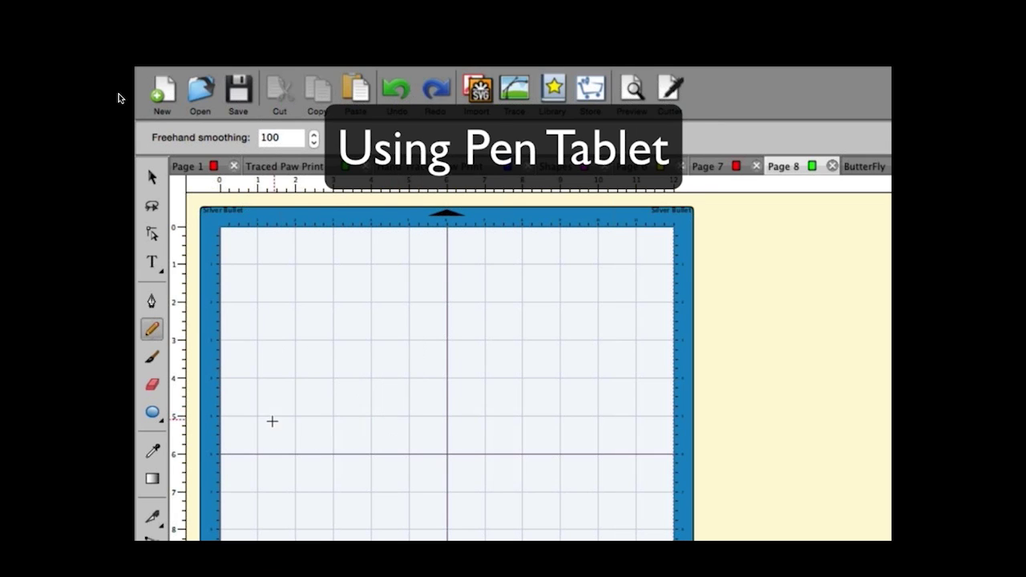
Step: Handwrite the short name again on the left half of the empty mat with the freehand tool
left_click_drag(265, 342, 266, 439)
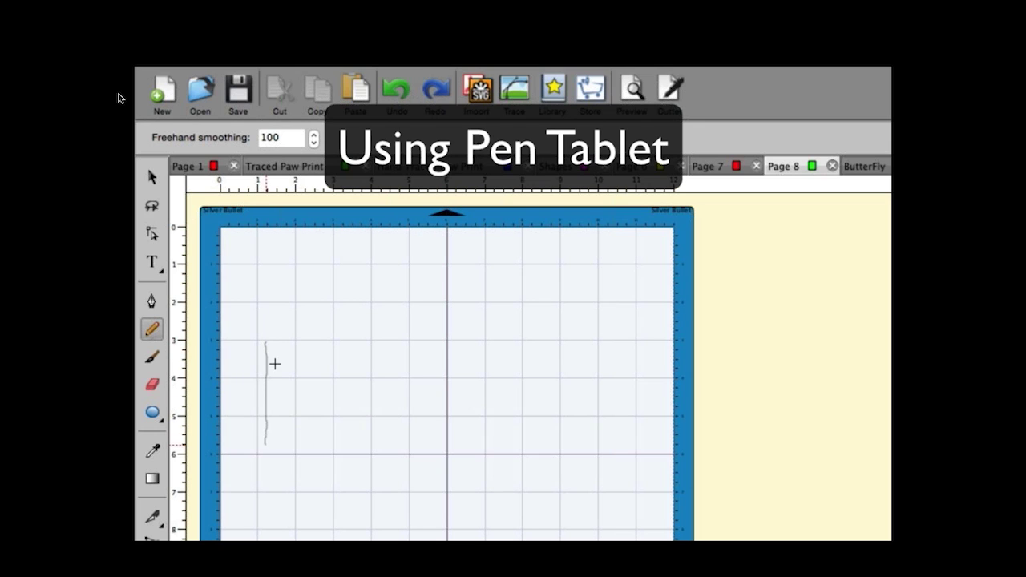
mouse_move(264, 341)
left_mouse_down()
mouse_move(303, 353)
mouse_move(268, 399)
mouse_move(290, 440)
mouse_move(304, 420)
mouse_move(323, 430)
mouse_move(321, 411)
mouse_move(318, 419)
mouse_move(339, 402)
mouse_move(336, 369)
mouse_move(336, 425)
mouse_move(353, 421)
mouse_move(366, 405)
left_mouse_up()
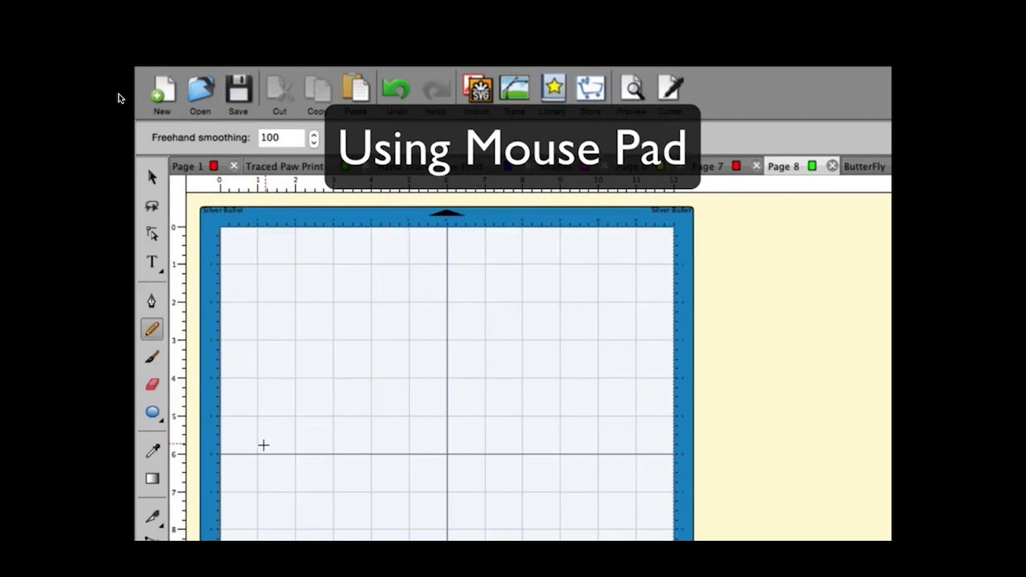
mouse_move(264, 443)
left_mouse_down()
mouse_move(285, 341)
mouse_move(284, 385)
mouse_move(266, 394)
mouse_move(298, 442)
mouse_move(307, 419)
mouse_move(323, 435)
mouse_move(306, 425)
mouse_move(382, 385)
mouse_move(364, 355)
mouse_move(362, 424)
mouse_move(401, 437)
mouse_move(387, 415)
mouse_move(420, 409)
left_mouse_up()
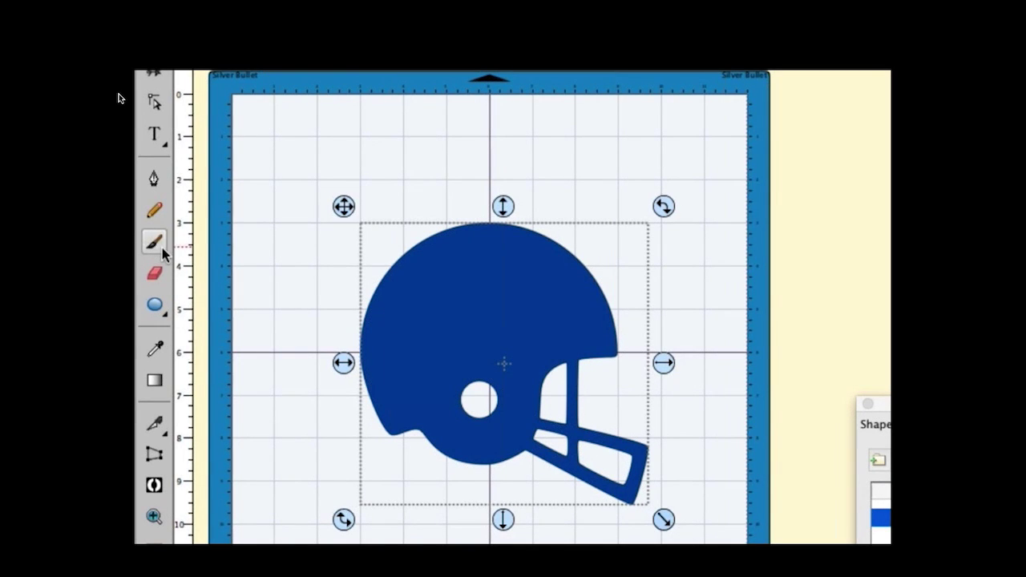
Step: Paint over the round ear hole in the blue football helmet with the Paintbrush tool to fill it
left_click(162, 248)
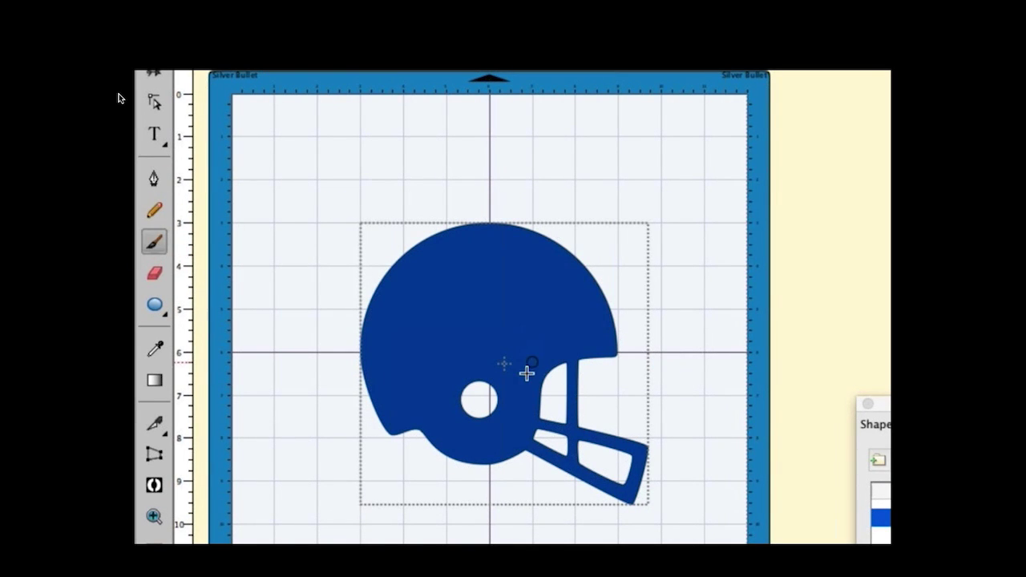
mouse_move(462, 382)
left_mouse_down()
mouse_move(467, 406)
mouse_move(482, 396)
mouse_move(479, 419)
mouse_move(492, 401)
mouse_move(472, 367)
left_mouse_up()
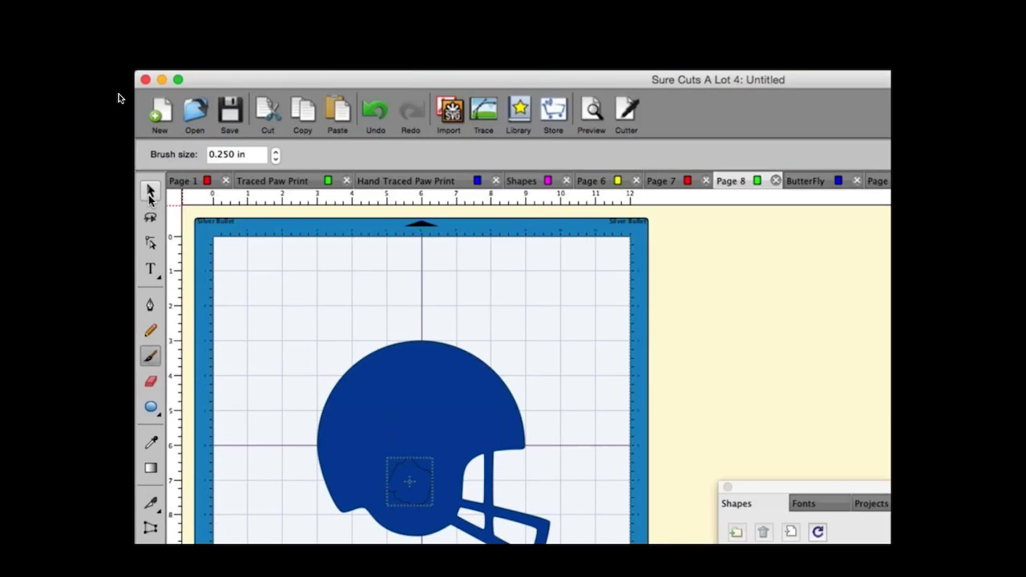
Step: Merge the helmet and the painted patch into one shape with Union, and preview the result
left_click(151, 193)
mouse_move(265, 296)
left_mouse_down()
mouse_move(639, 546)
mouse_move(627, 545)
left_mouse_up()
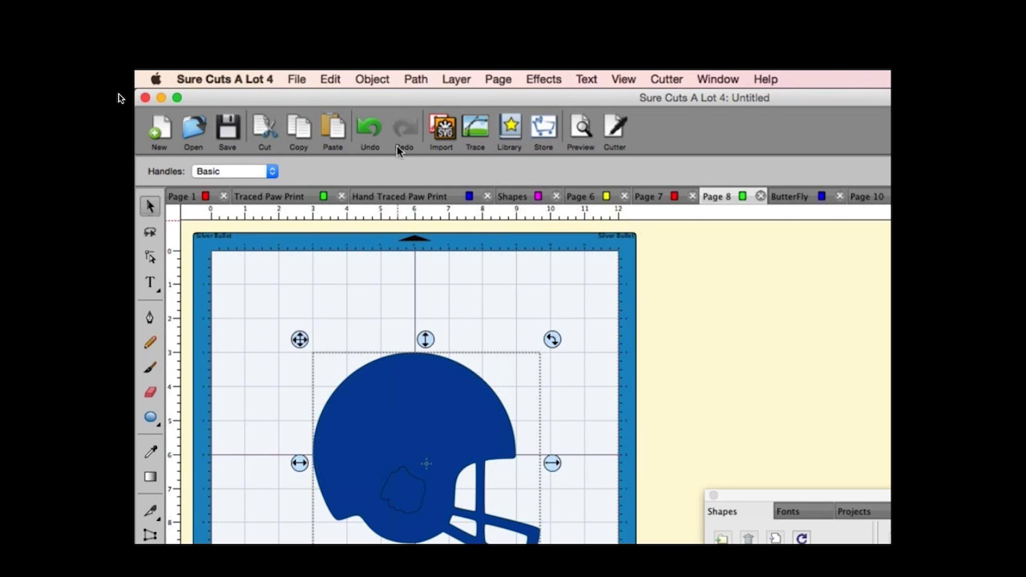
left_click(417, 78)
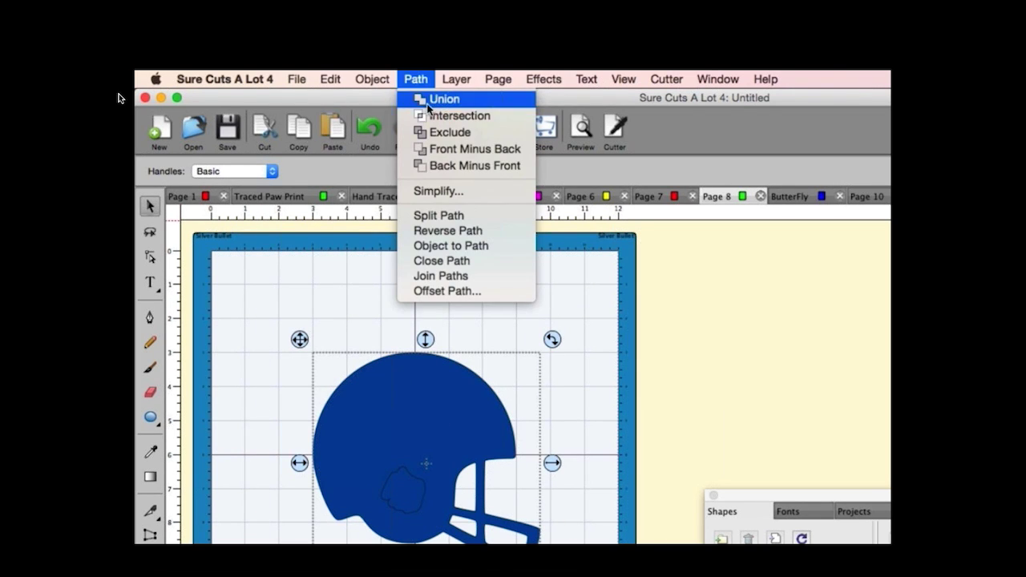
left_click(441, 100)
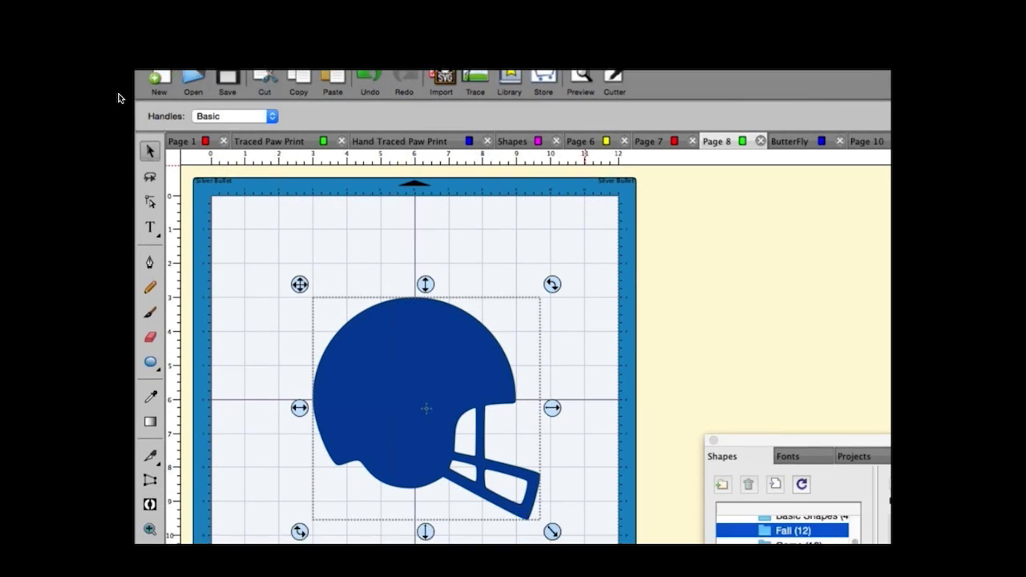
left_click(580, 80)
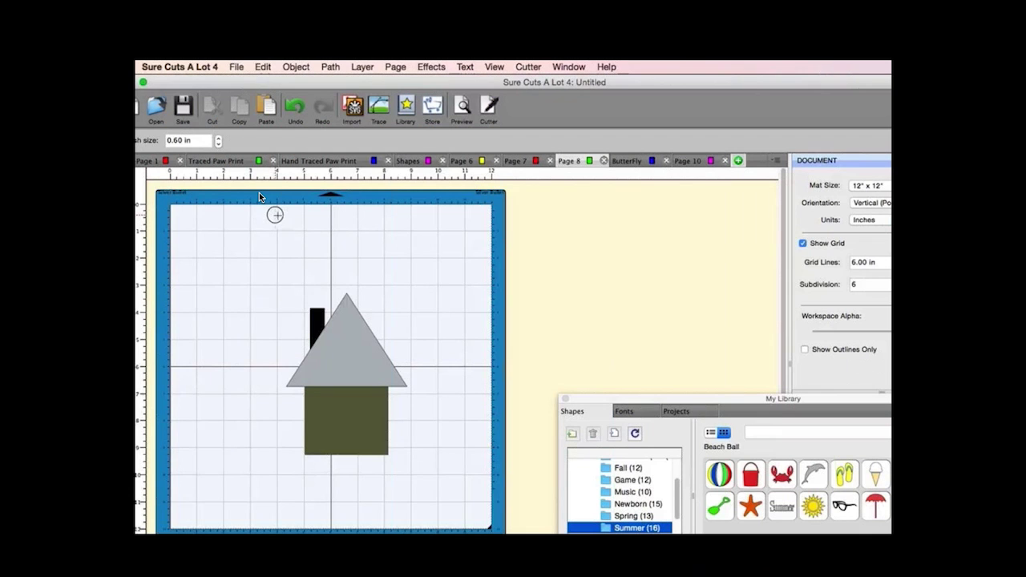
Step: Paint a smoke plume about 2.8 in wide and 3.5 in tall above the house's chimney with the 0.60 in brush
mouse_move(276, 215)
left_mouse_down()
mouse_move(319, 210)
mouse_move(284, 226)
mouse_move(308, 218)
mouse_move(292, 231)
mouse_move(292, 245)
mouse_move(307, 242)
mouse_move(298, 253)
mouse_move(308, 253)
mouse_move(309, 281)
left_mouse_up()
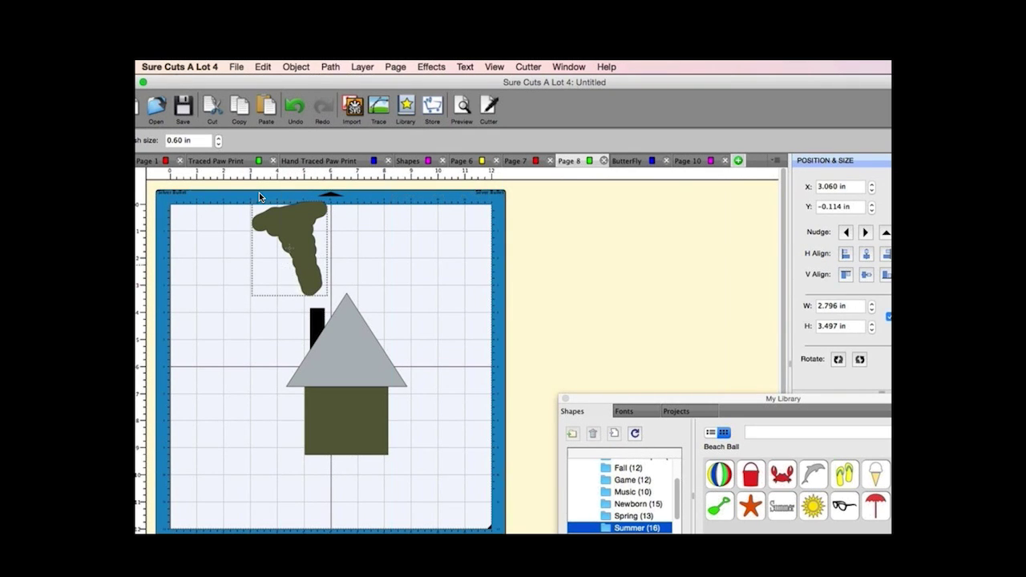
left_click(865, 187)
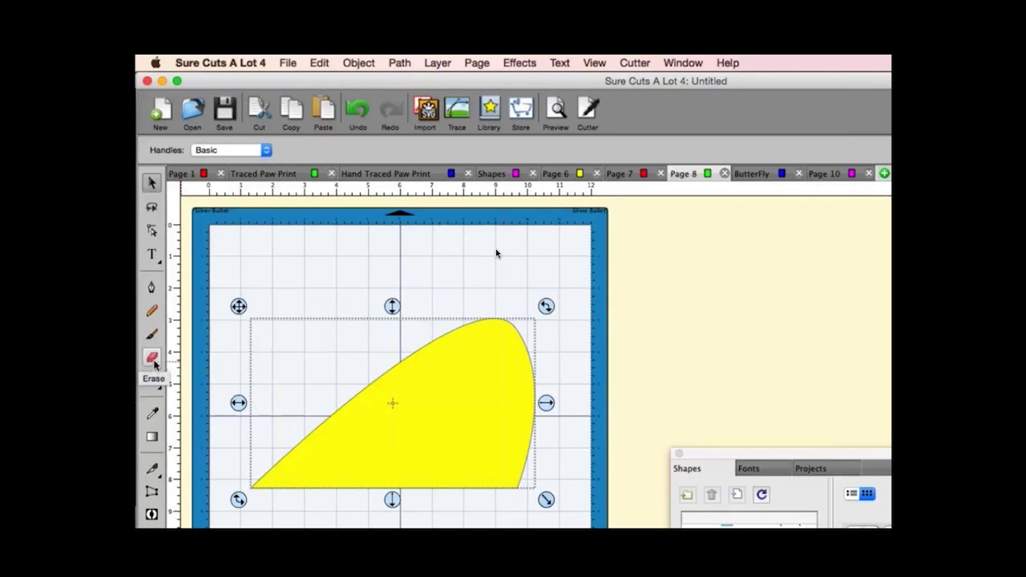
Step: Erase one round hole inside the yellow wedge and three round bites along its edges with a 1.350 in circular eraser
left_click(334, 410)
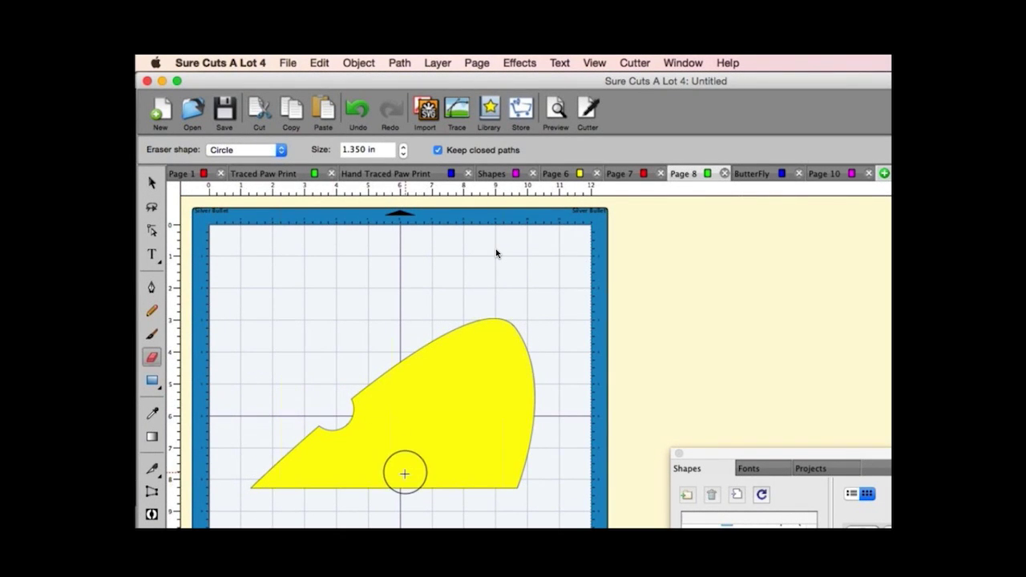
left_click(408, 418)
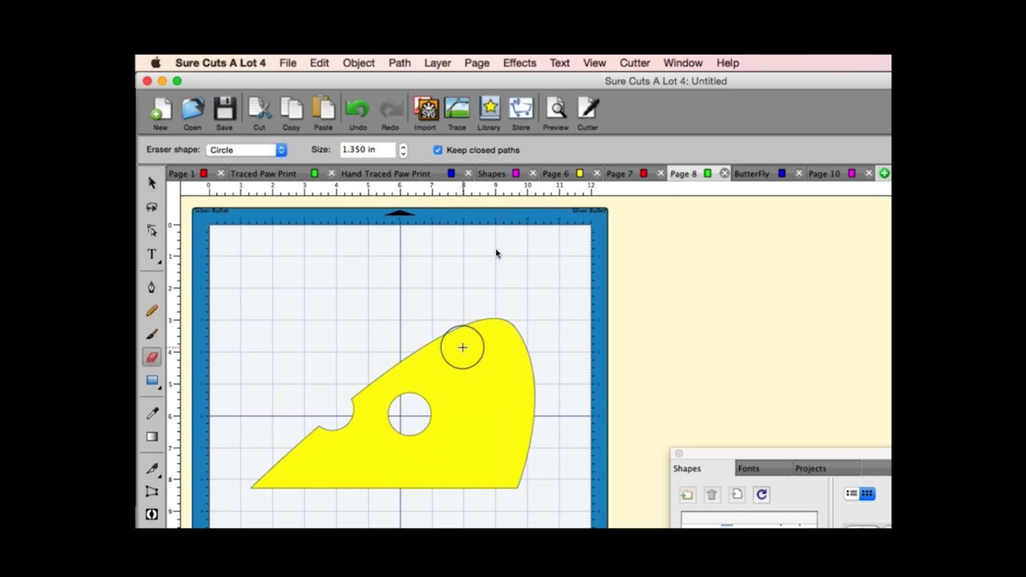
left_click(463, 347)
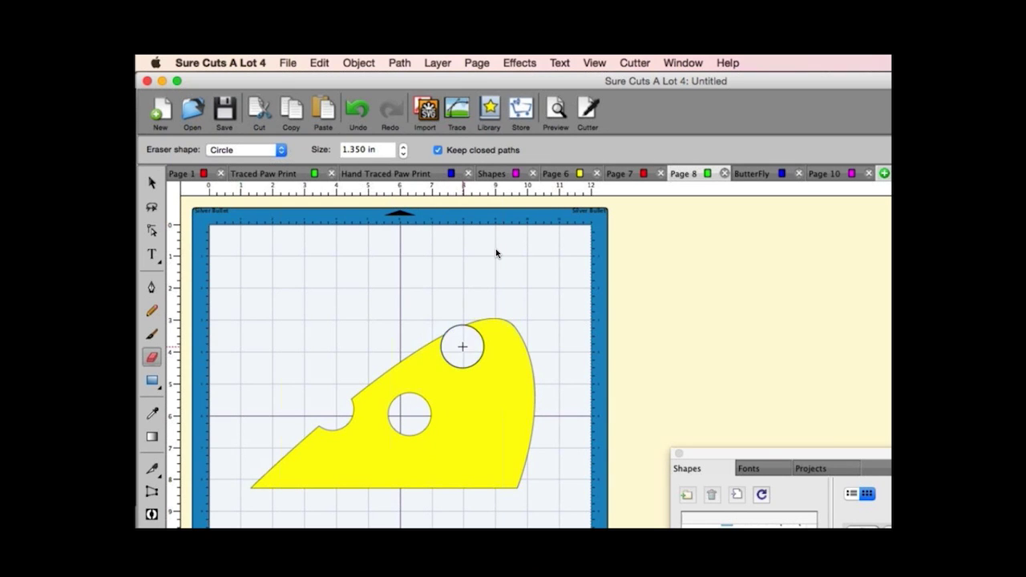
left_click(520, 386)
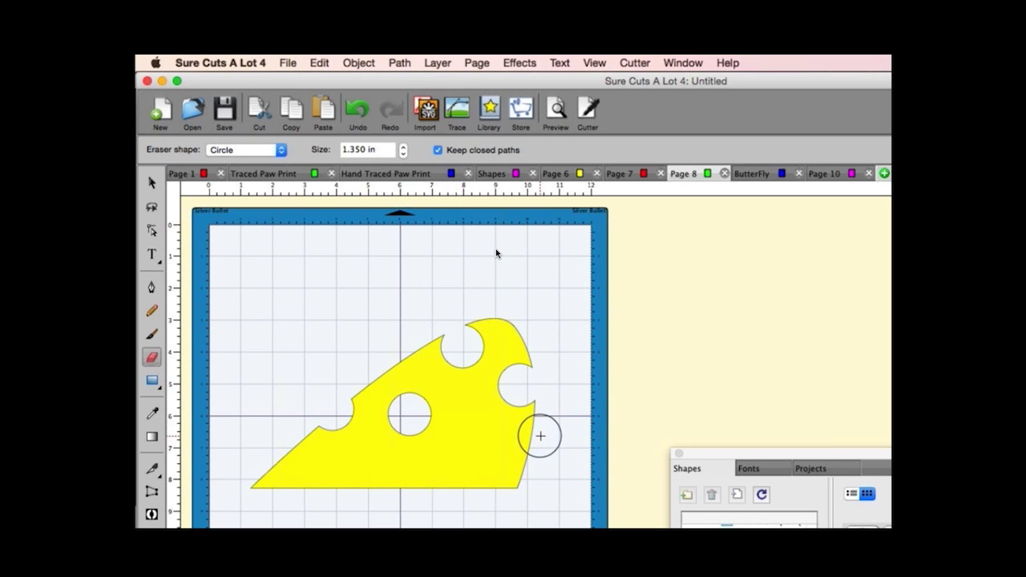
Step: Erase a round hole near the yellow wedge's right edge at 1.10 in and another near its lower-left tip at 0.85 in
left_click(401, 155)
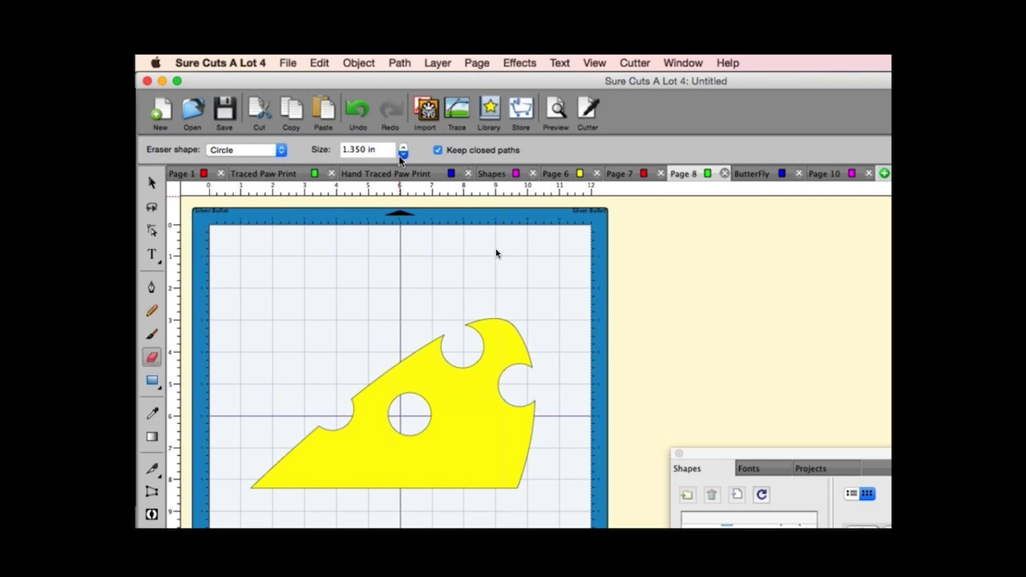
left_click(502, 437)
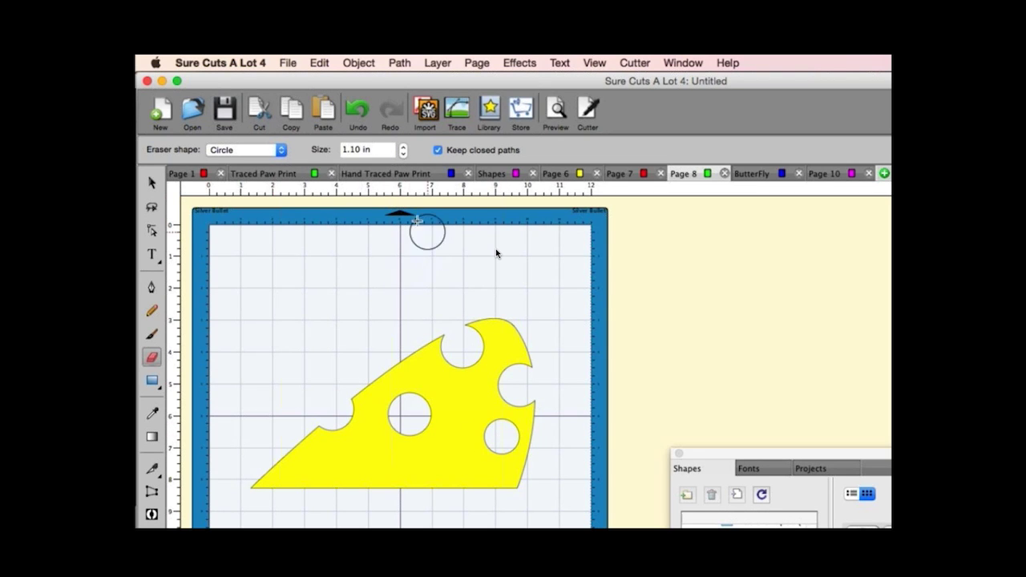
left_click(404, 154)
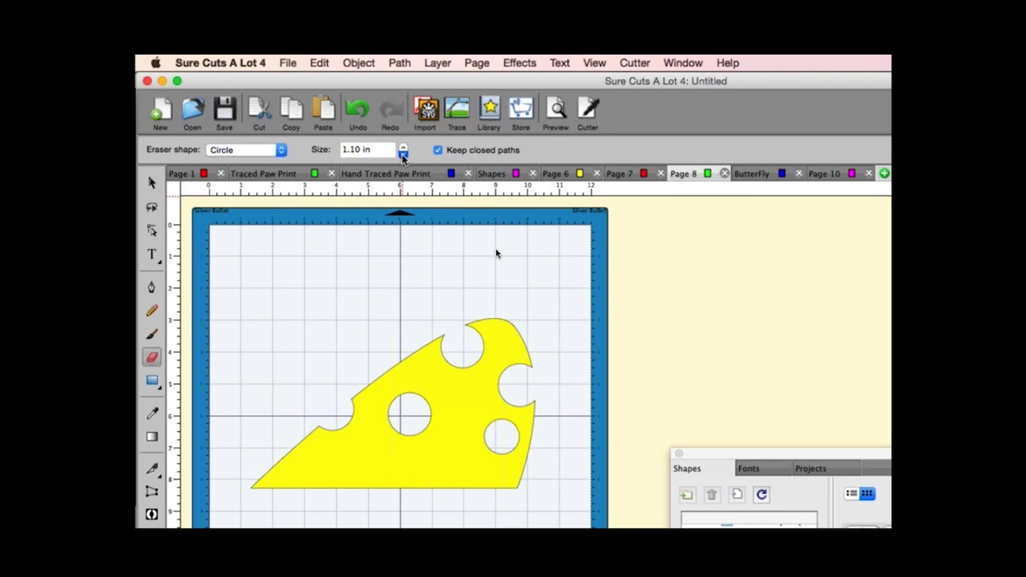
left_click(344, 472)
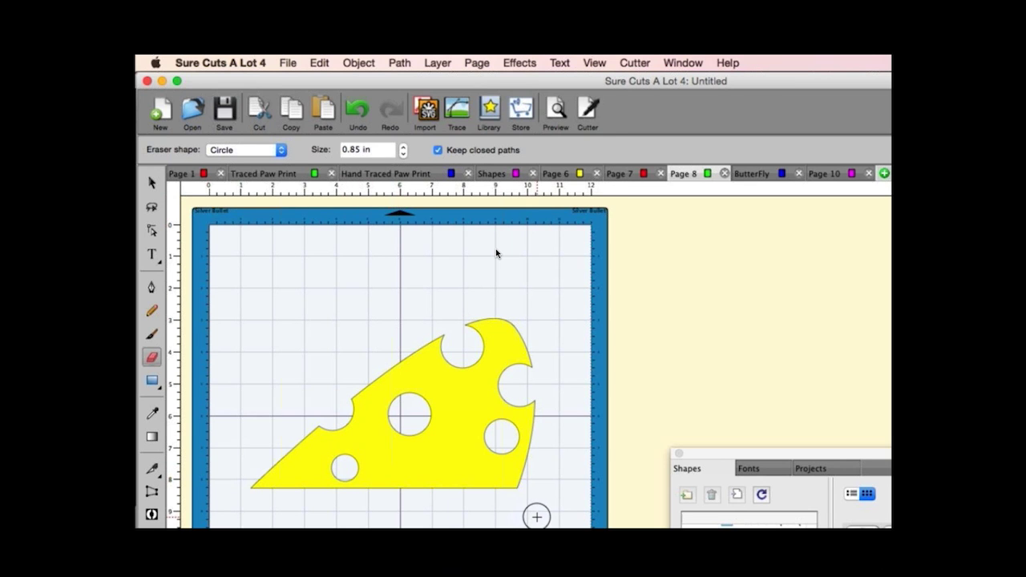
Step: Try wiping away the whole yellow wedge with a 2.10 in circular eraser, and undo the erasure
left_click(417, 150)
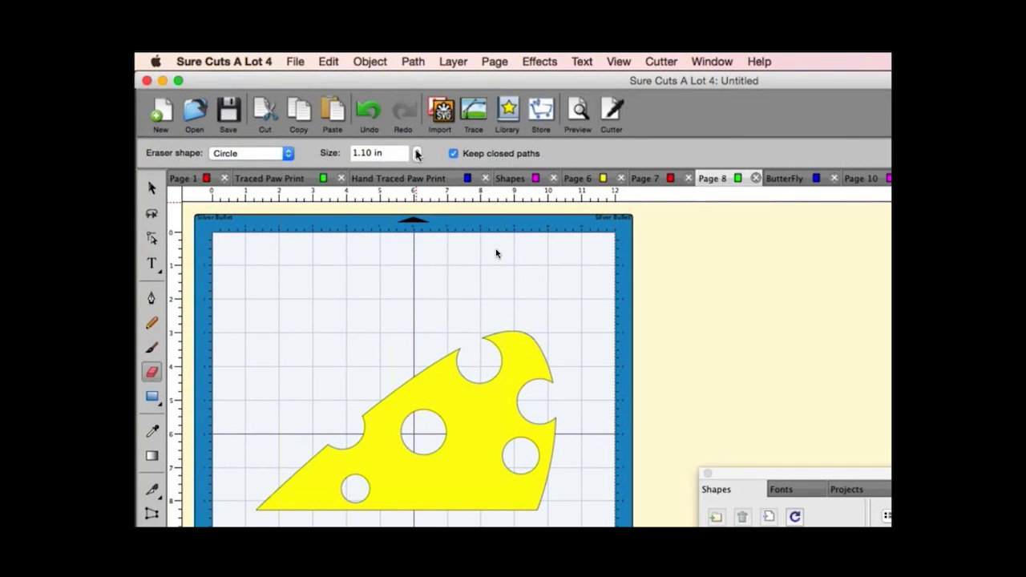
left_click(417, 149)
left_click(417, 149)
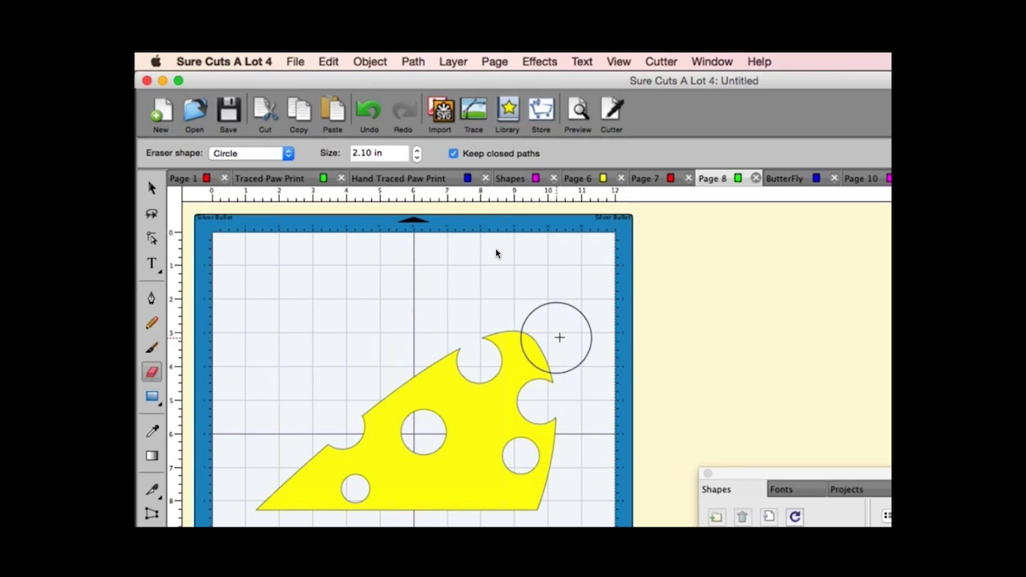
mouse_move(497, 339)
left_mouse_down()
mouse_move(353, 367)
mouse_move(606, 389)
mouse_move(338, 460)
mouse_move(595, 497)
mouse_move(565, 445)
mouse_move(504, 495)
mouse_move(423, 512)
mouse_move(233, 481)
left_mouse_up()
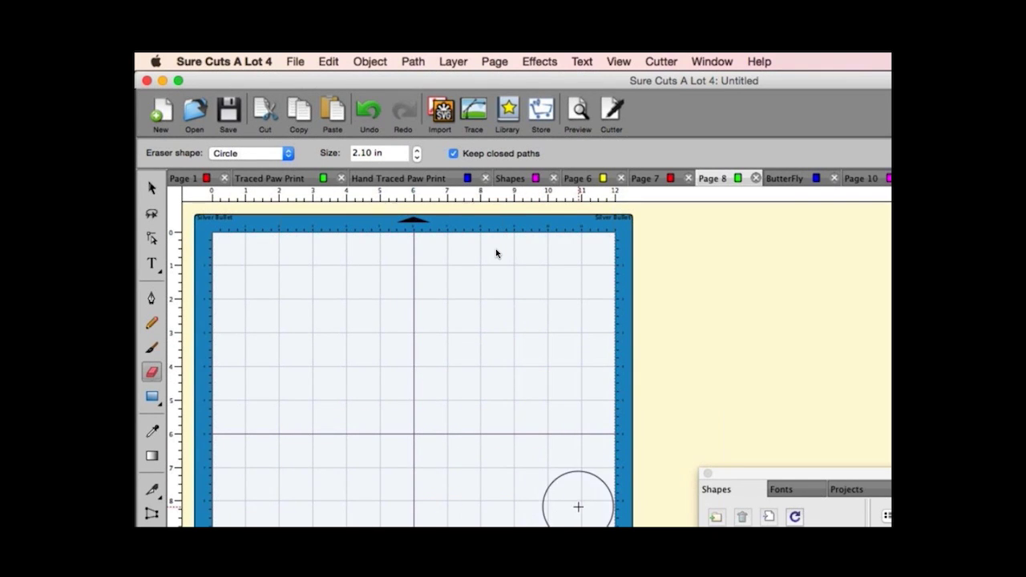
key("super+z")
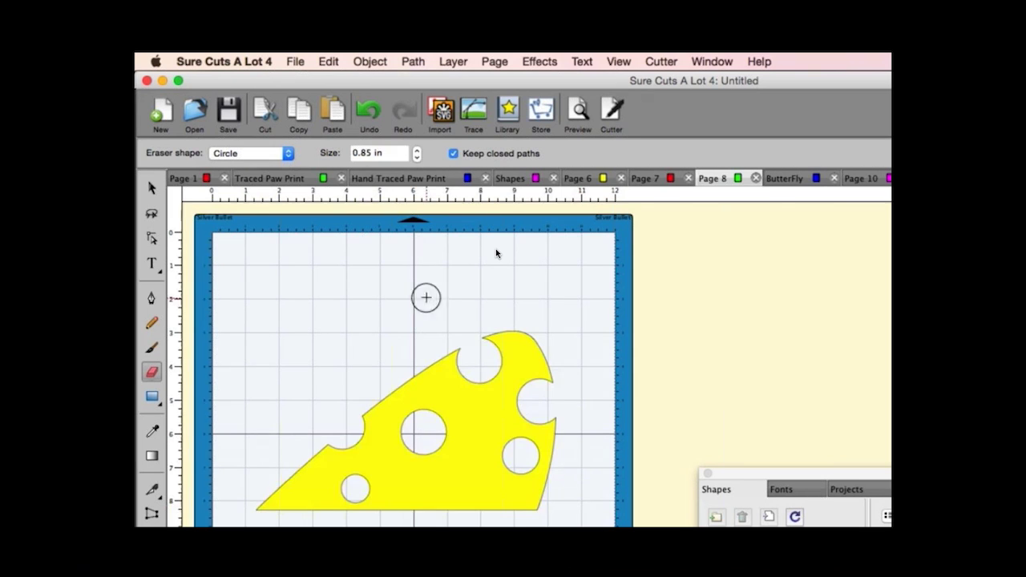
double_click(417, 156)
left_click(417, 157)
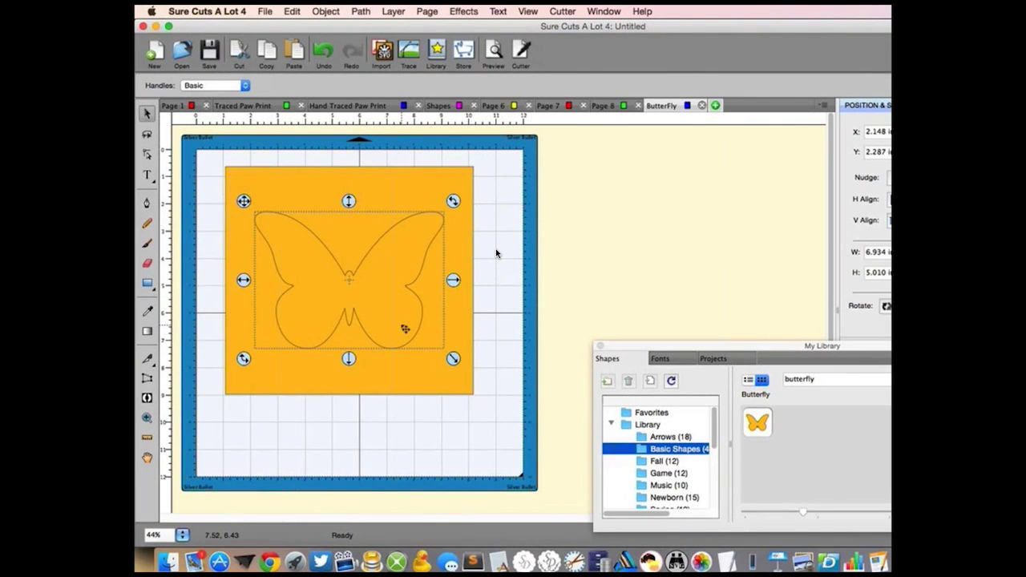
Step: Replace the butterfly on the orange rectangle with a new library Butterfly, enlarged to about 7.16 by 5.17 in and centred across the rectangle
key("Delete")
left_click(842, 379)
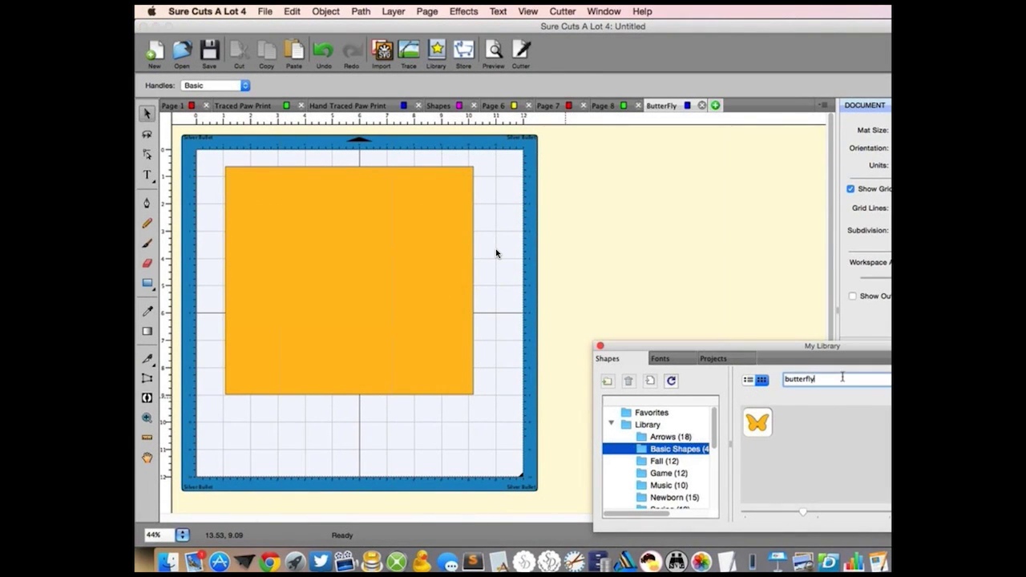
double_click(759, 422)
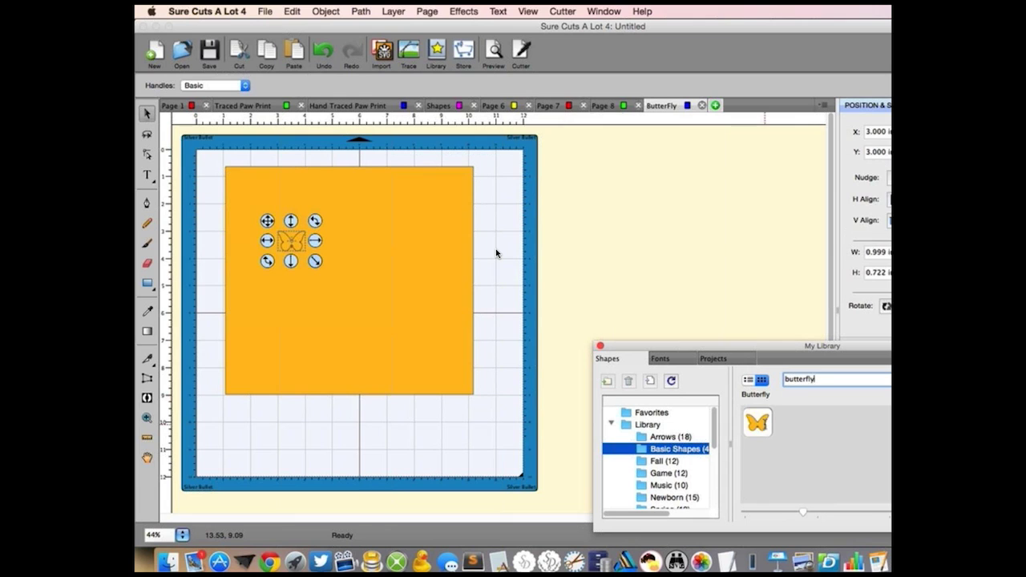
left_click(318, 266)
left_click_drag(318, 266, 472, 414)
left_click_drag(424, 346, 401, 319)
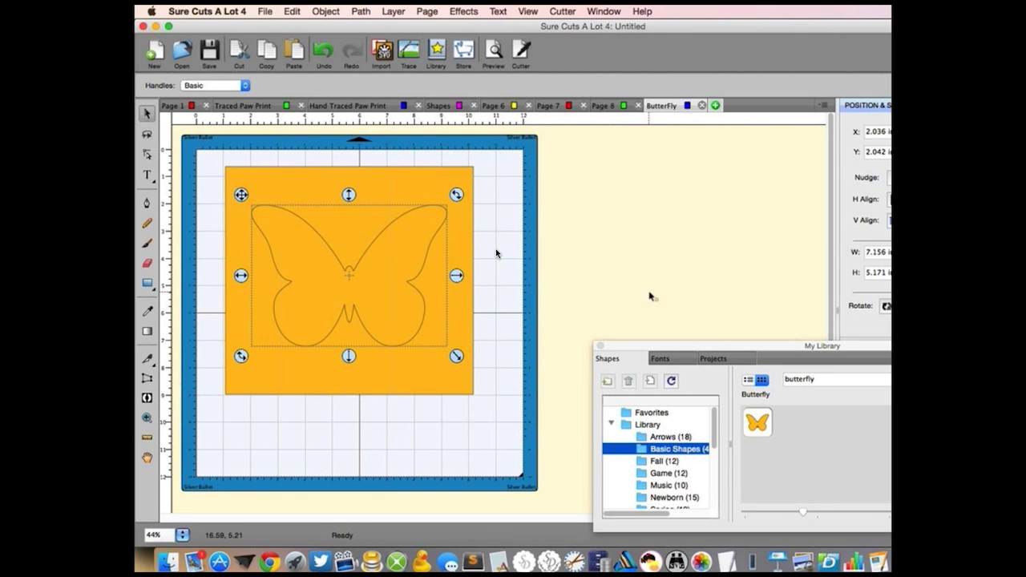
Step: Close the shape library and hide the layer of the orange rectangle behind the butterfly
left_click(600, 346)
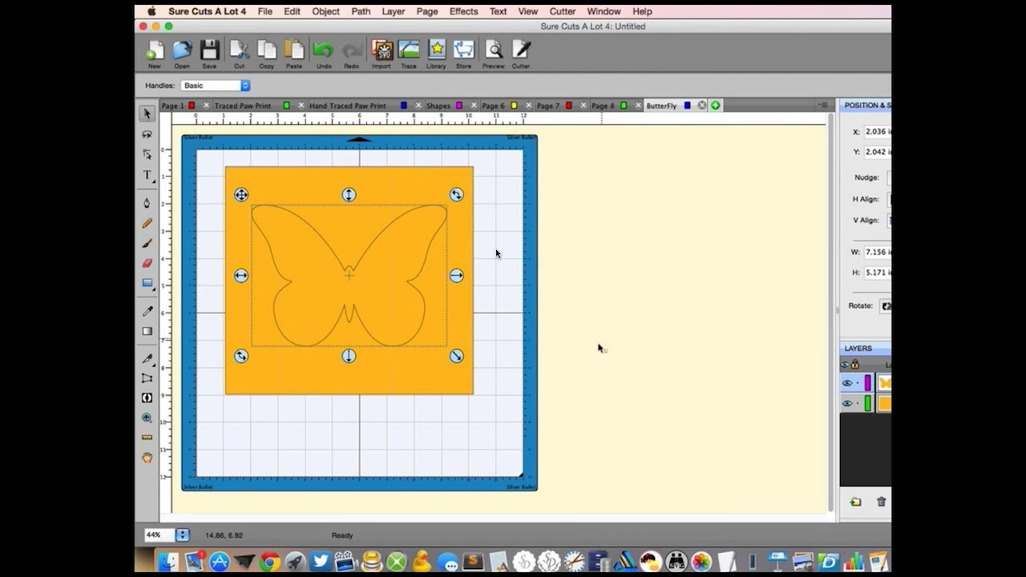
left_click(847, 405)
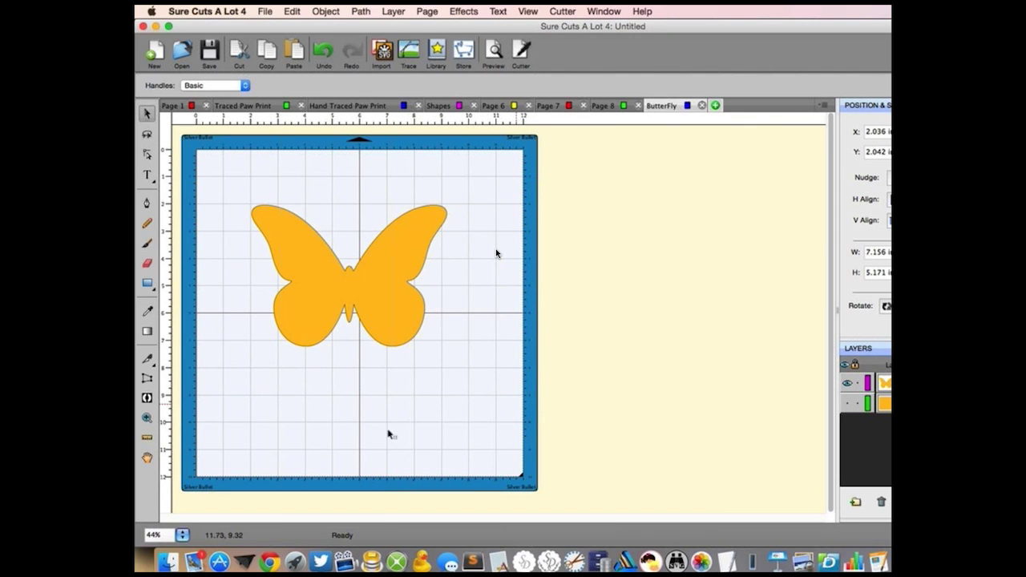
Step: Cut four small gaps in the butterfly's outline where the wings meet the body, using a 0.100 in square eraser without closed paths
left_click(147, 417)
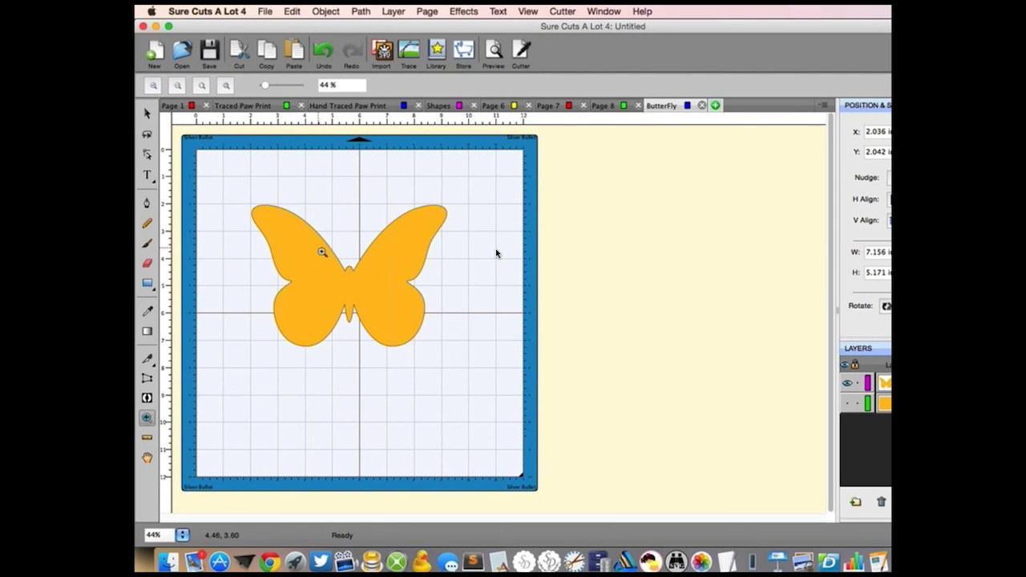
left_click_drag(321, 247, 380, 339)
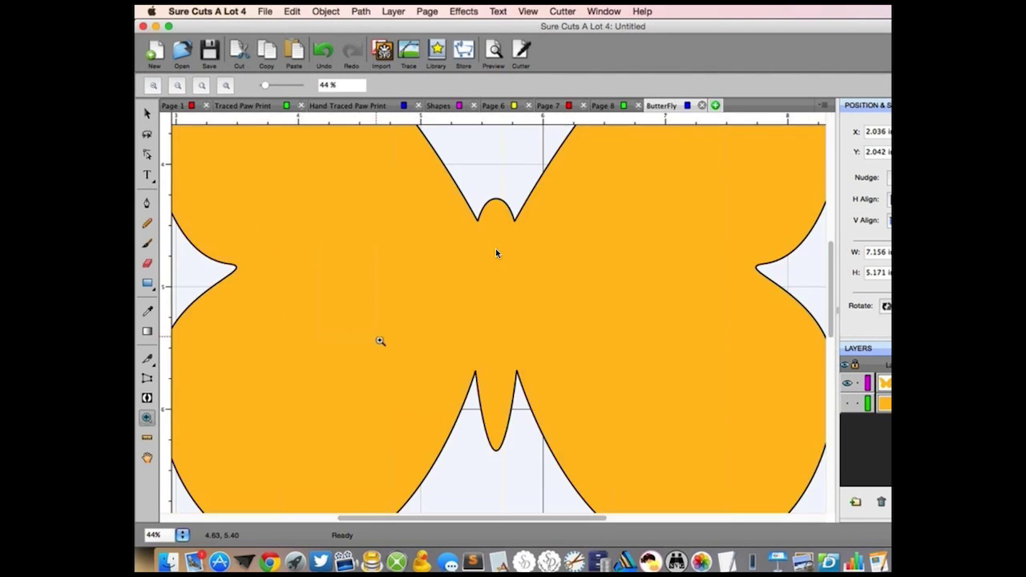
left_click(147, 263)
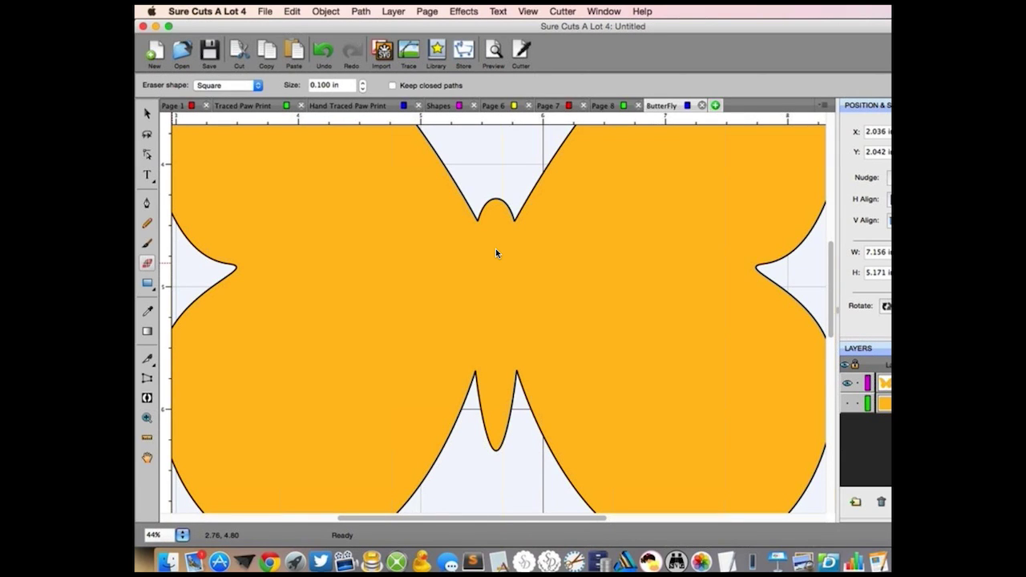
left_click(226, 86)
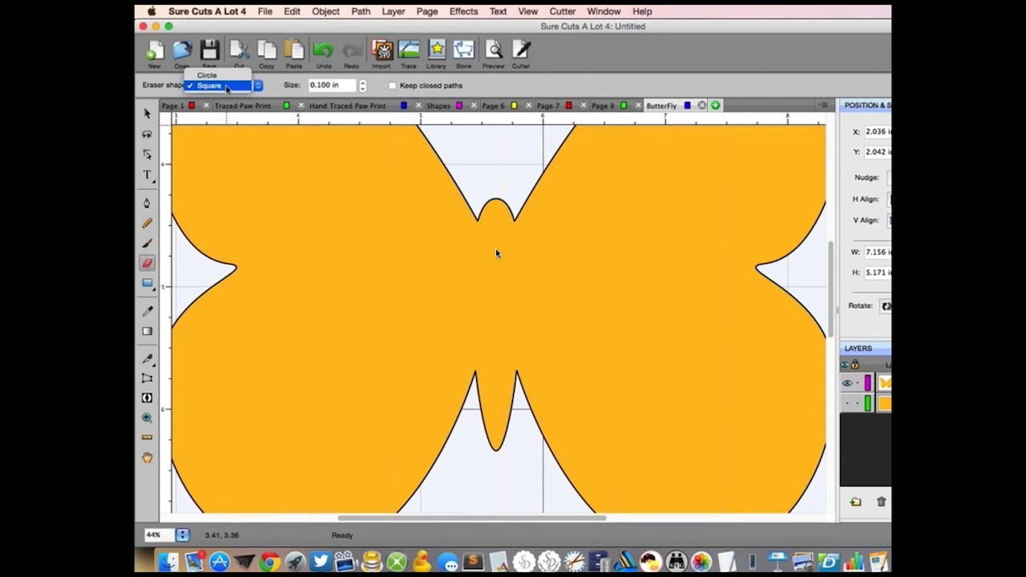
left_click(226, 88)
left_click(328, 87)
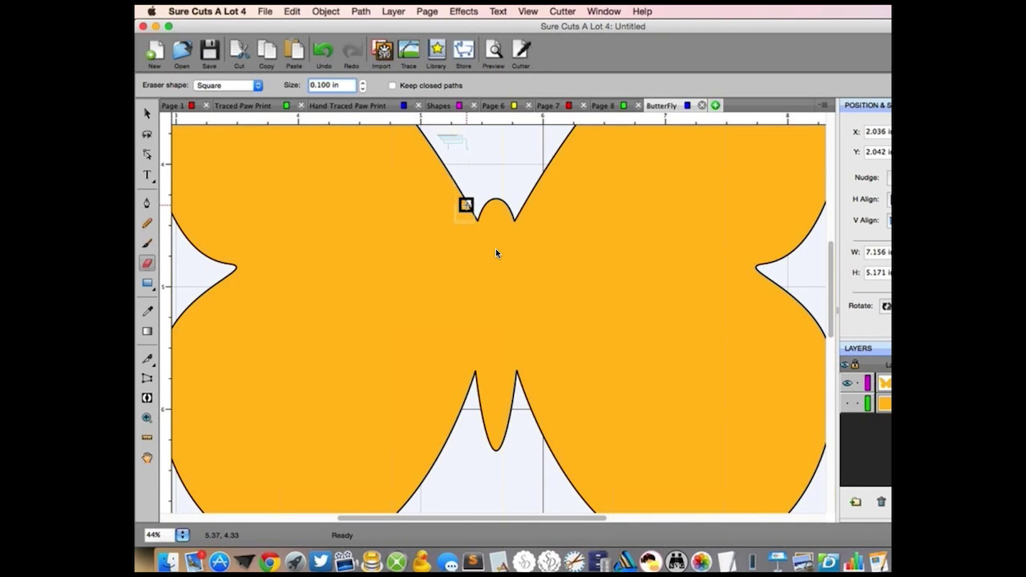
left_click(466, 205)
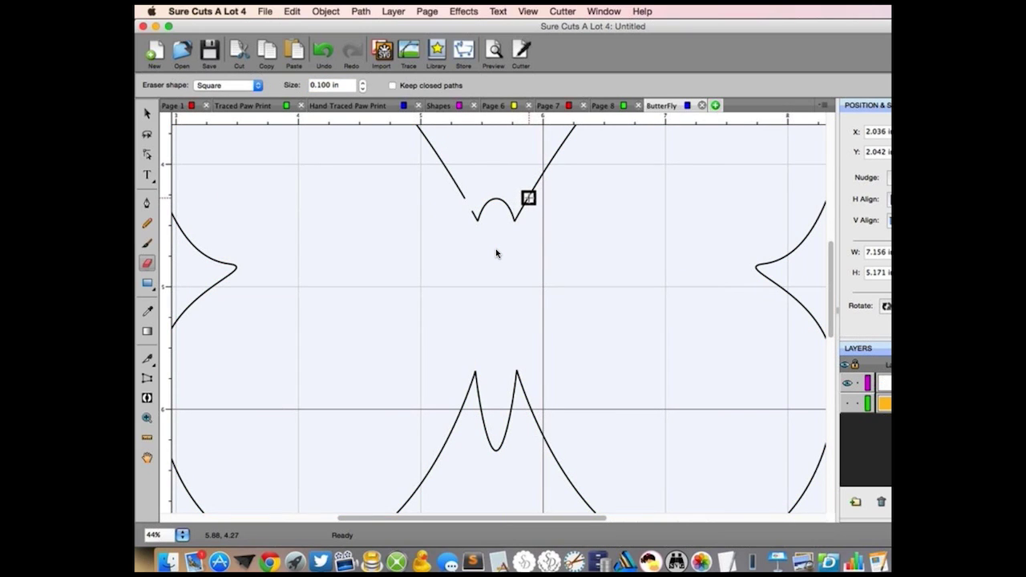
left_click(528, 197)
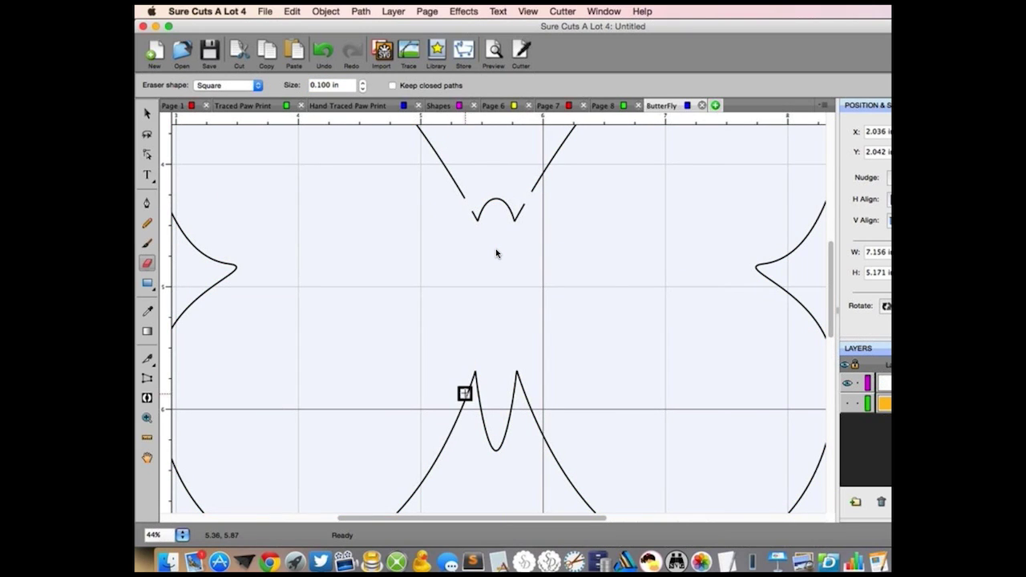
left_click(466, 396)
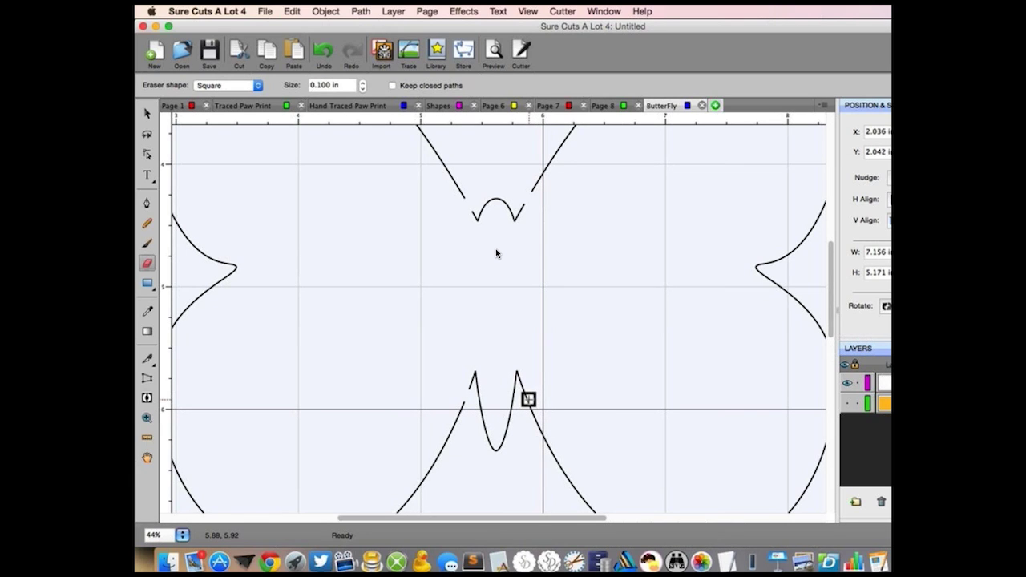
left_click(528, 398)
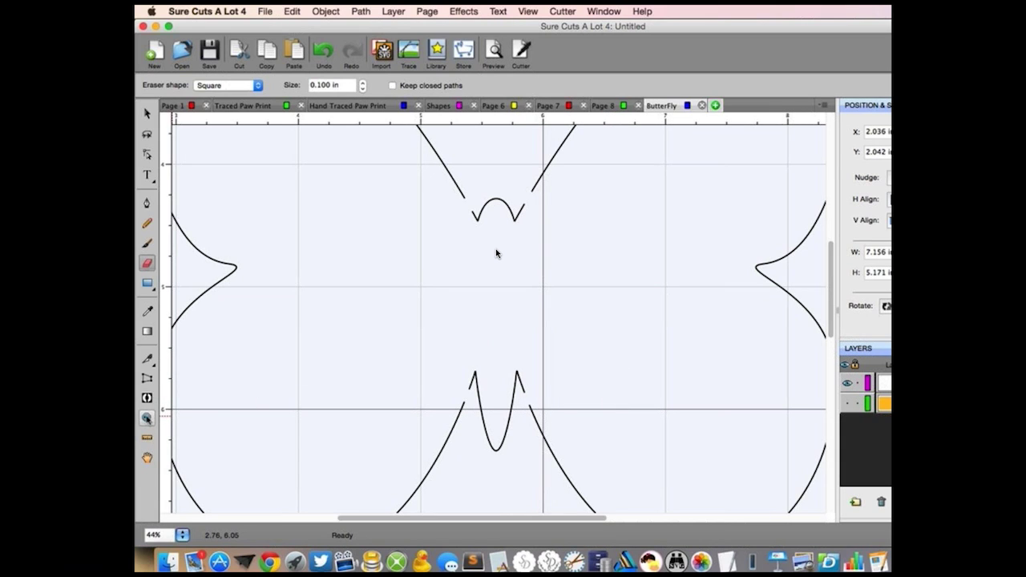
left_click(146, 418)
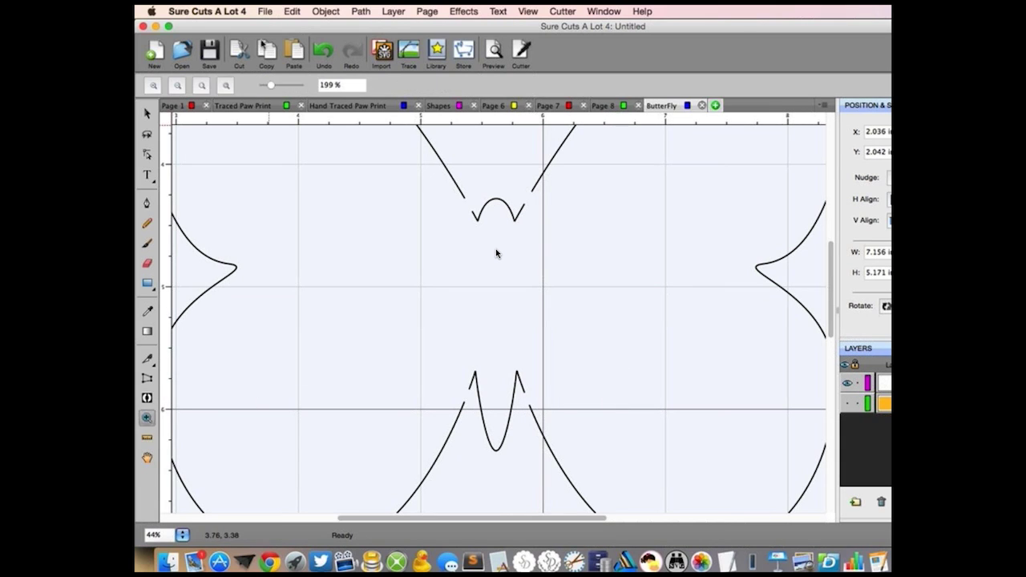
left_click(228, 86)
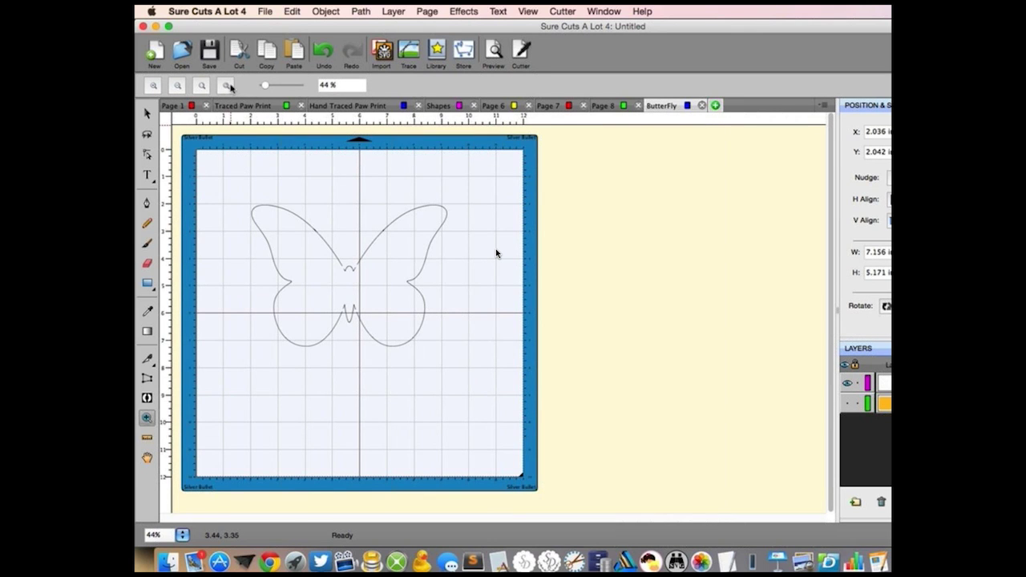